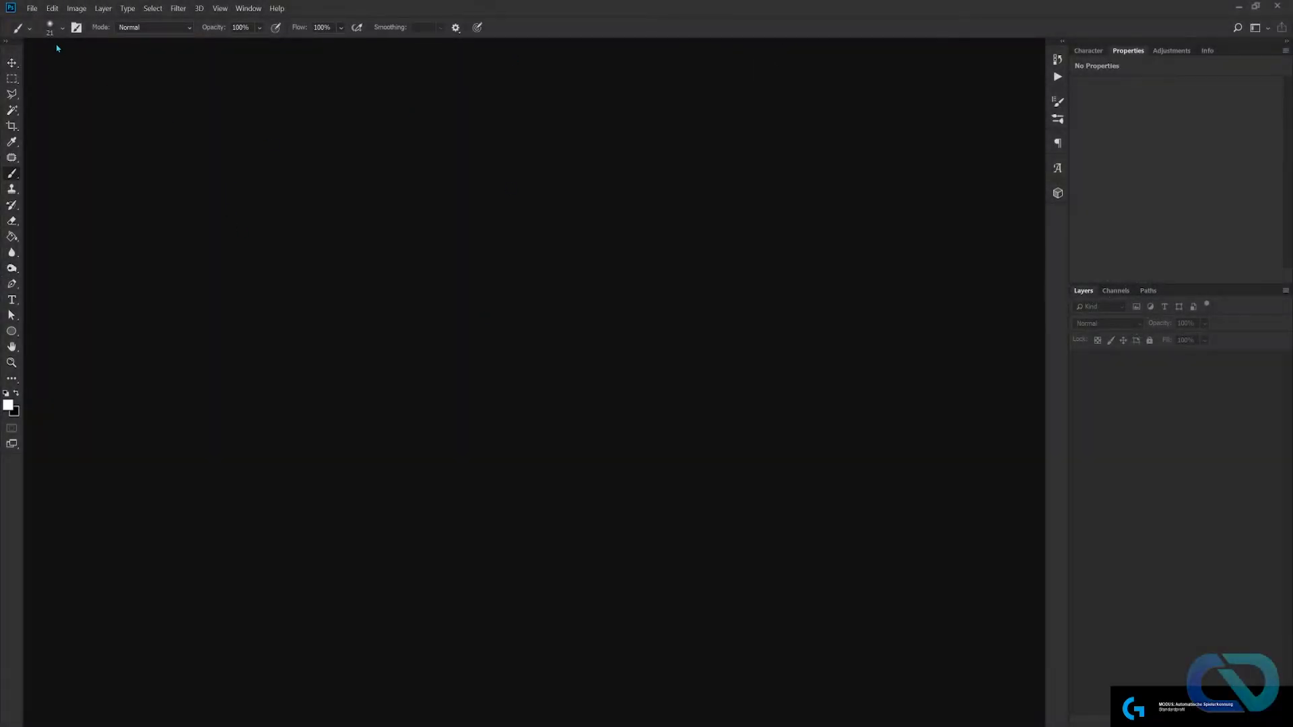
- Create a new 1920 x 1080 px document from the HDTV 1080p film and video preset with a black background
left_click(32, 8)
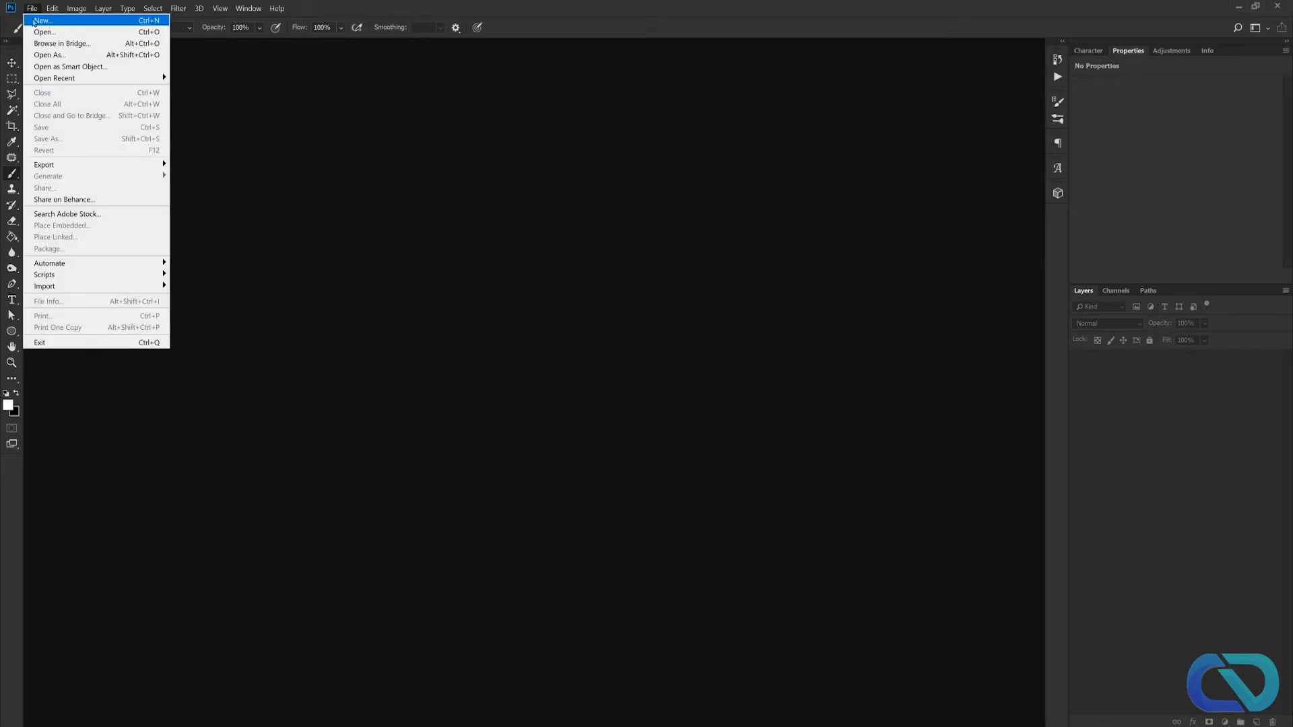
left_click(33, 22)
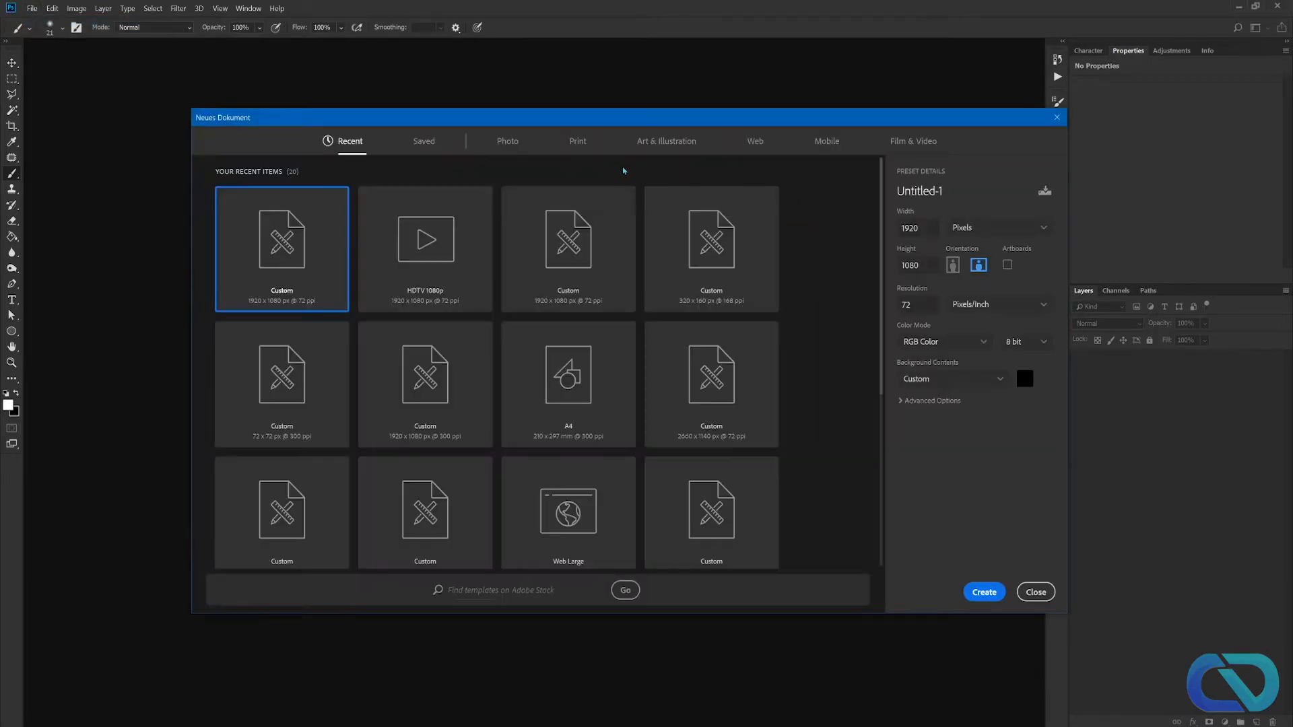
left_click(914, 141)
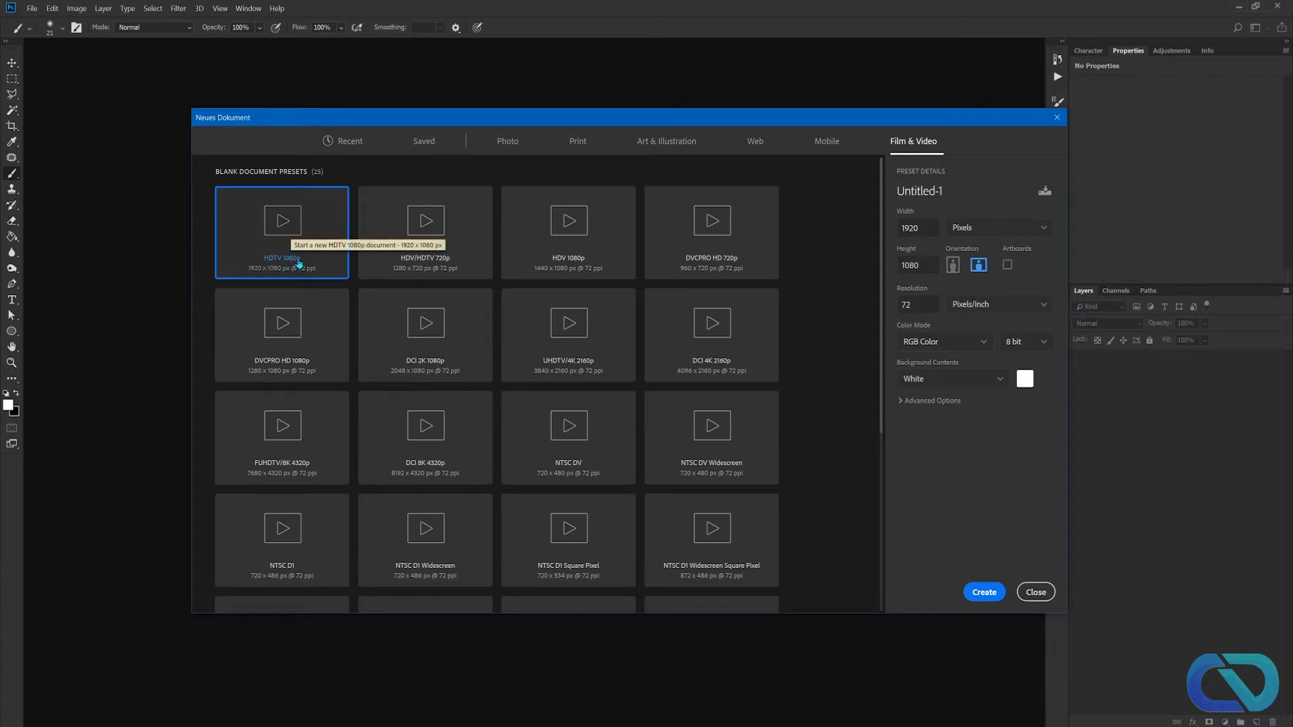
double_click(914, 235)
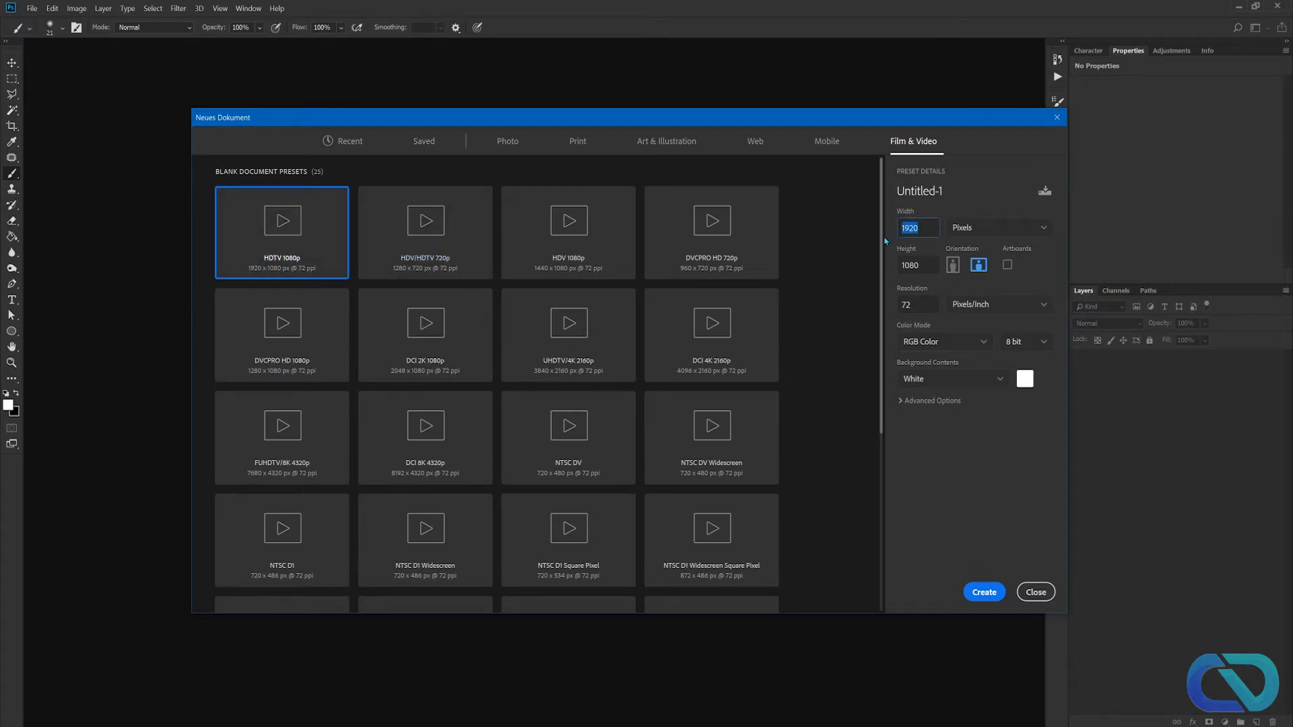
double_click(924, 265)
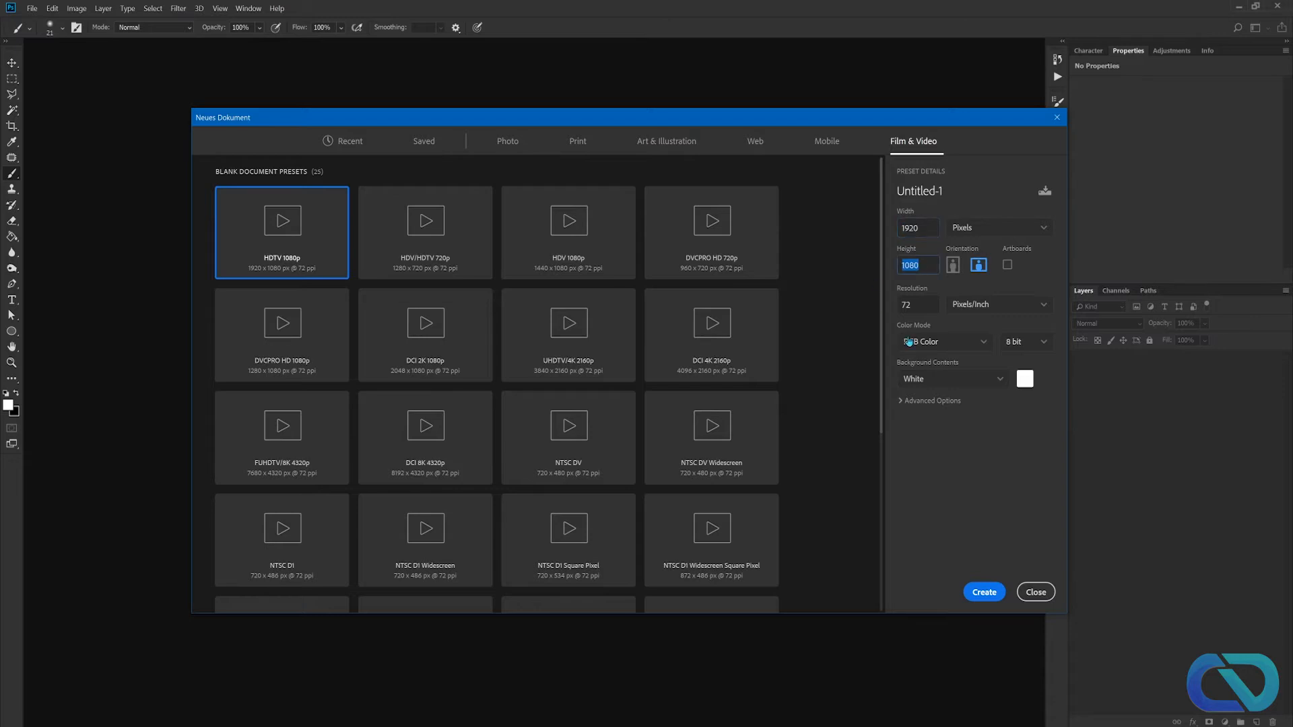
left_click(979, 379)
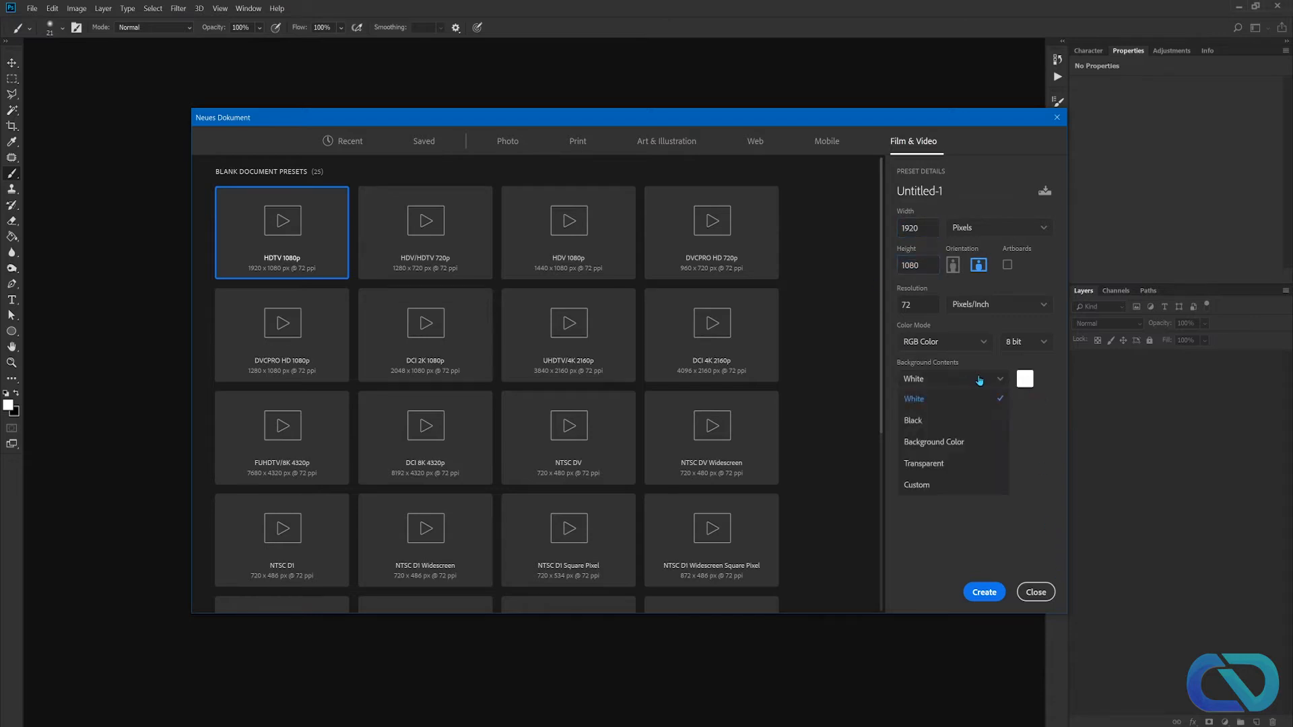
left_click(915, 421)
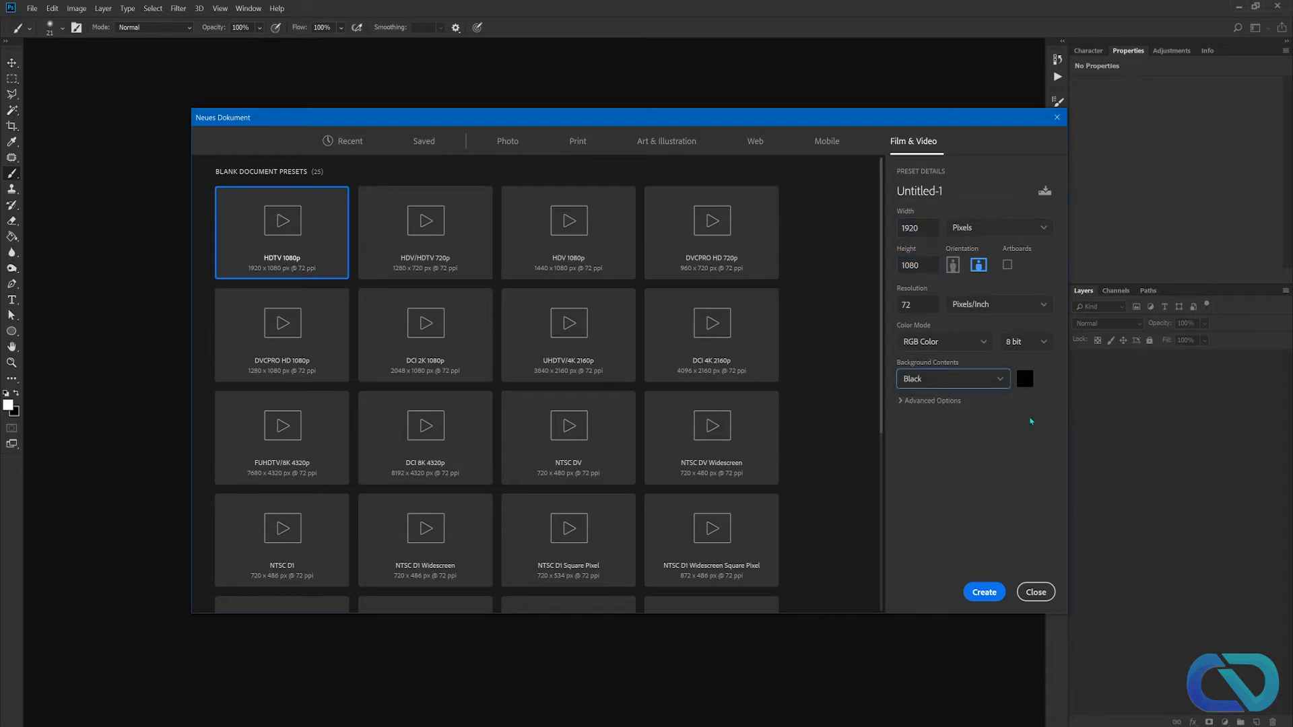
left_click(984, 593)
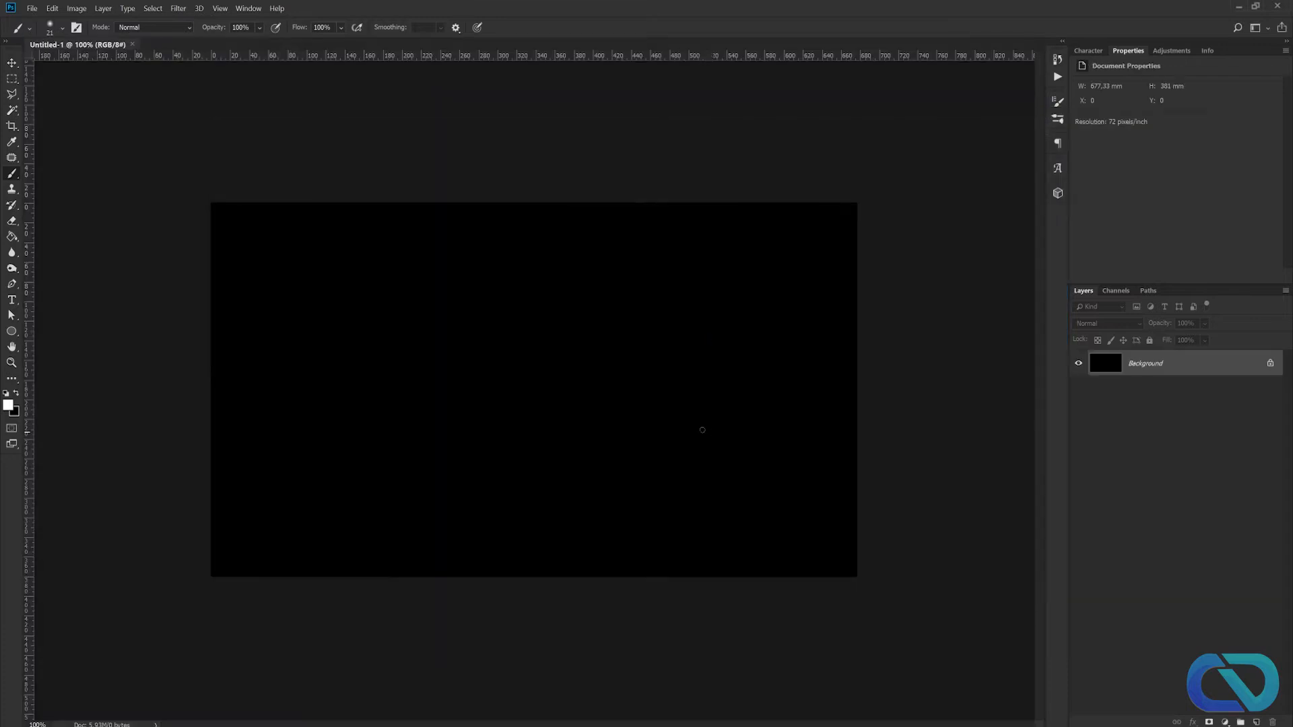
key("ctrl+0")
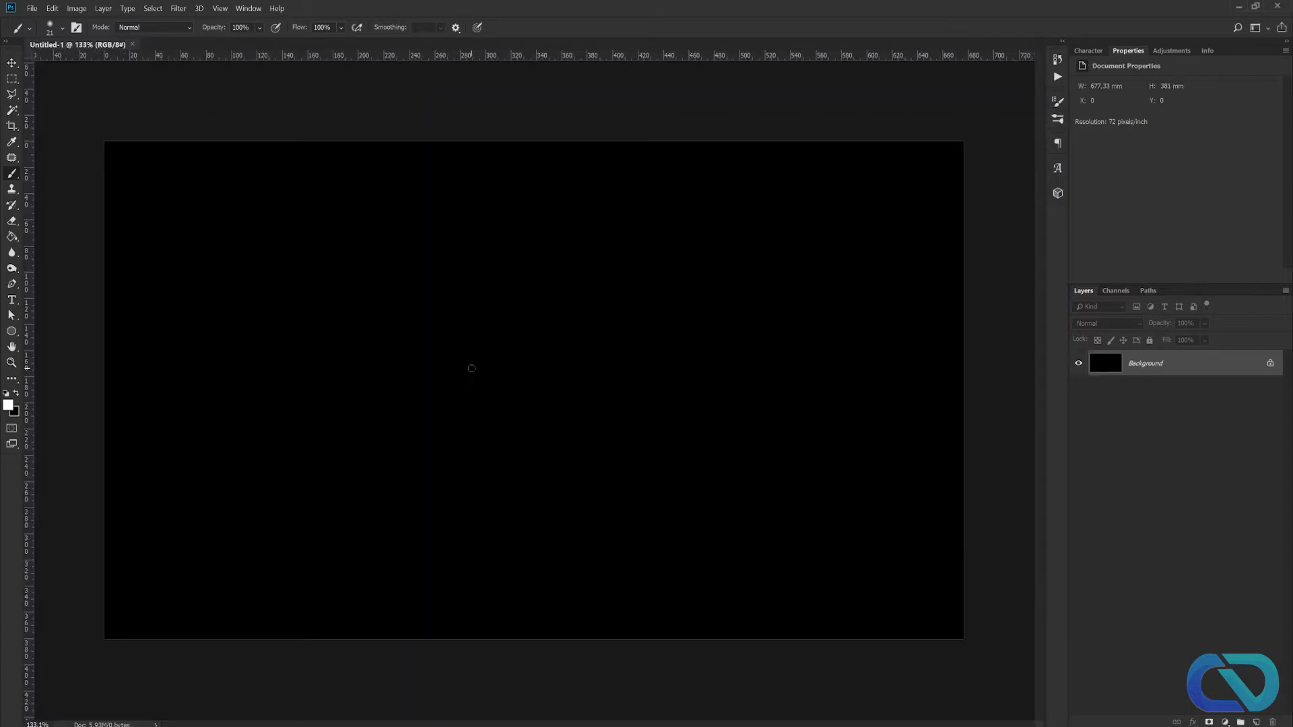
- Add a new empty layer above the background and activate the Ellipse tool
left_click(1257, 722)
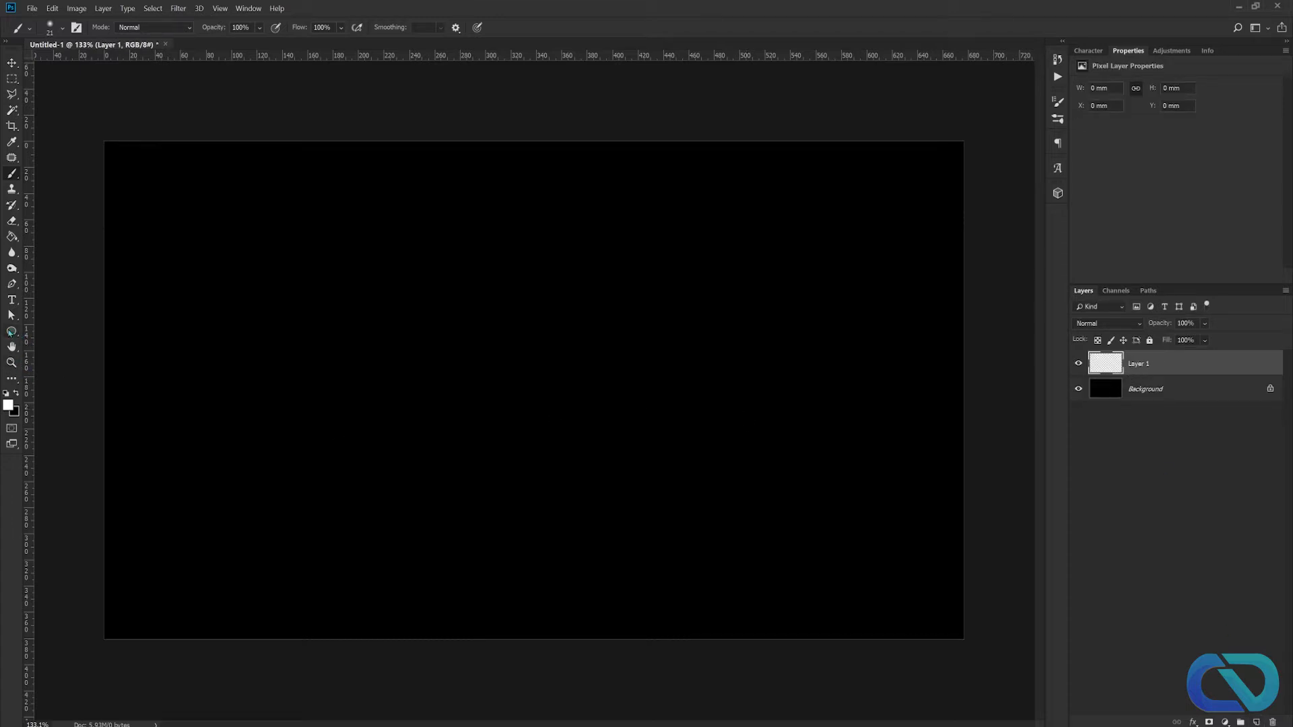
left_click(11, 332)
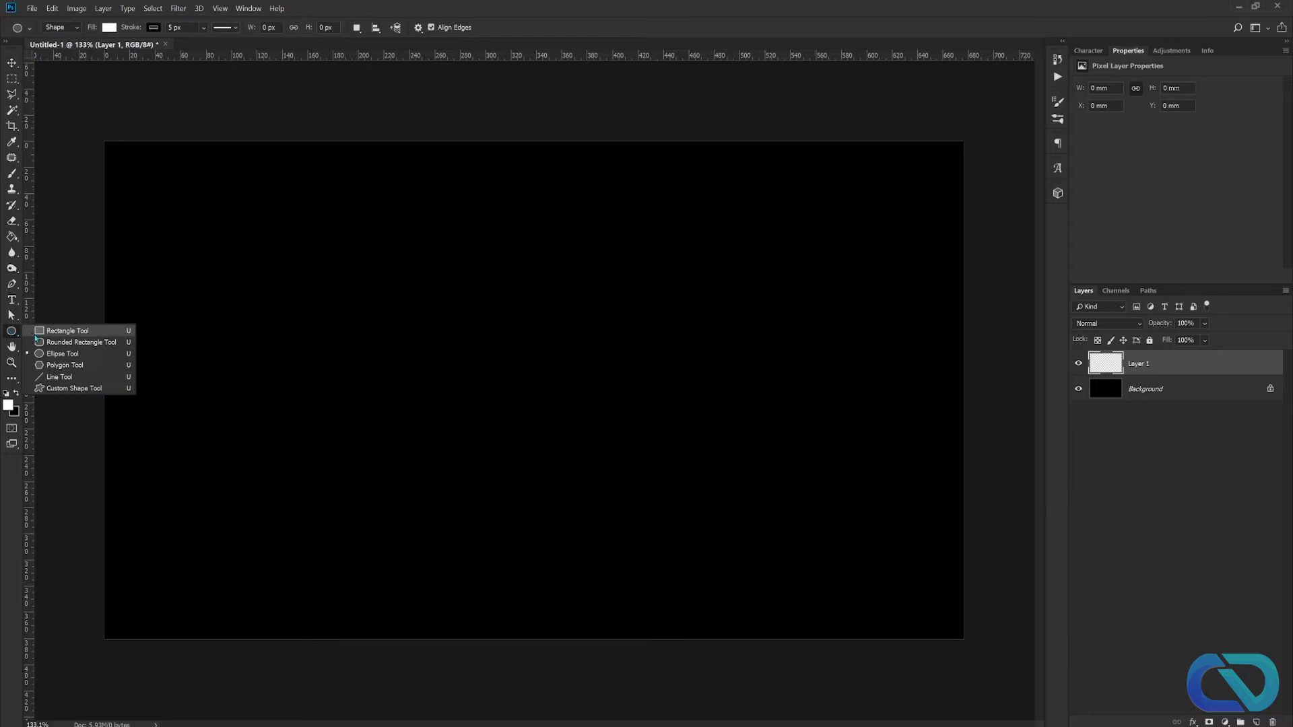
left_click(49, 357)
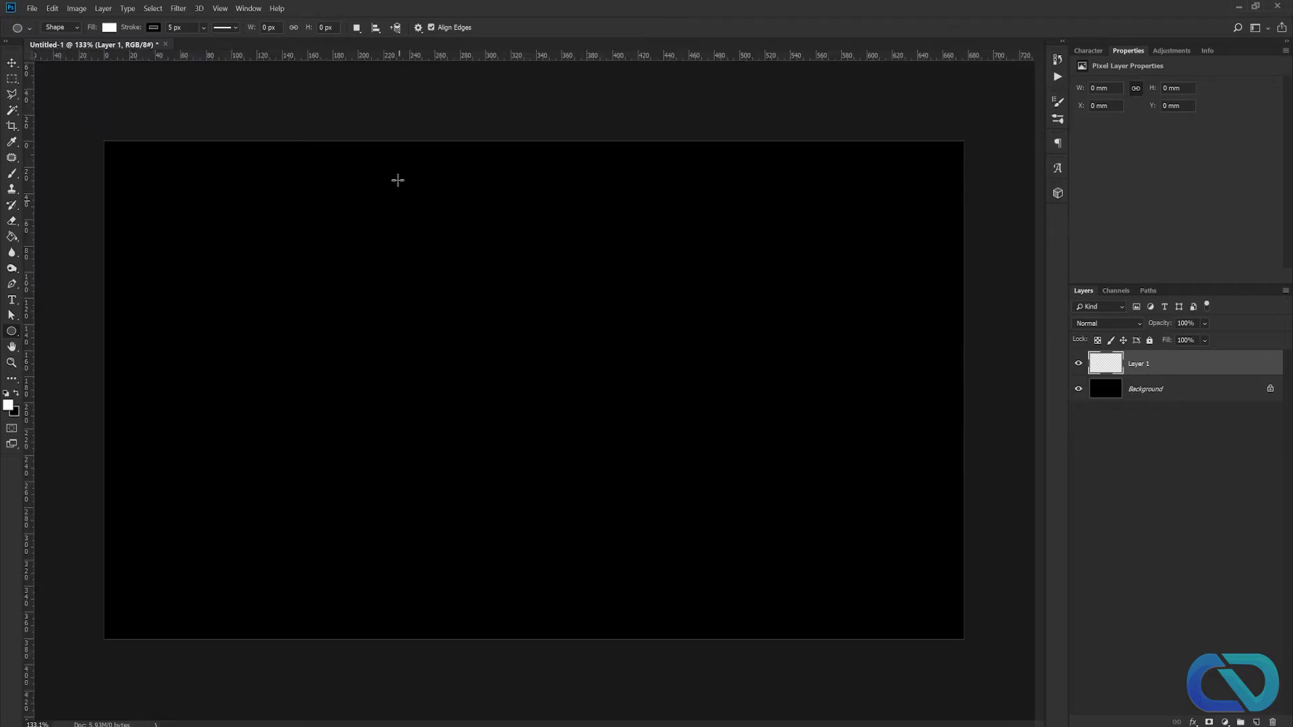
- Place a vertical and a horizontal guide that cross at the centre of the canvas
scroll(139, 297, "down", 4)
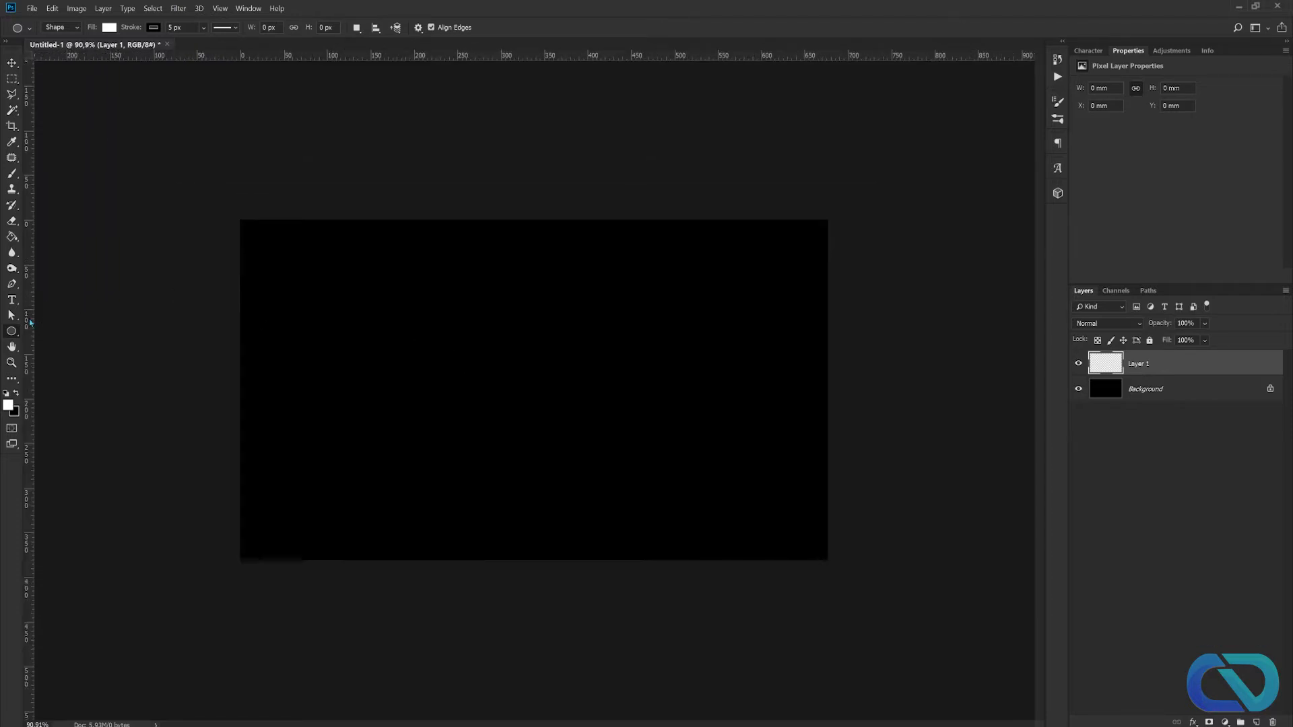
left_click_drag(30, 323, 533, 381)
left_click_drag(535, 381, 534, 382)
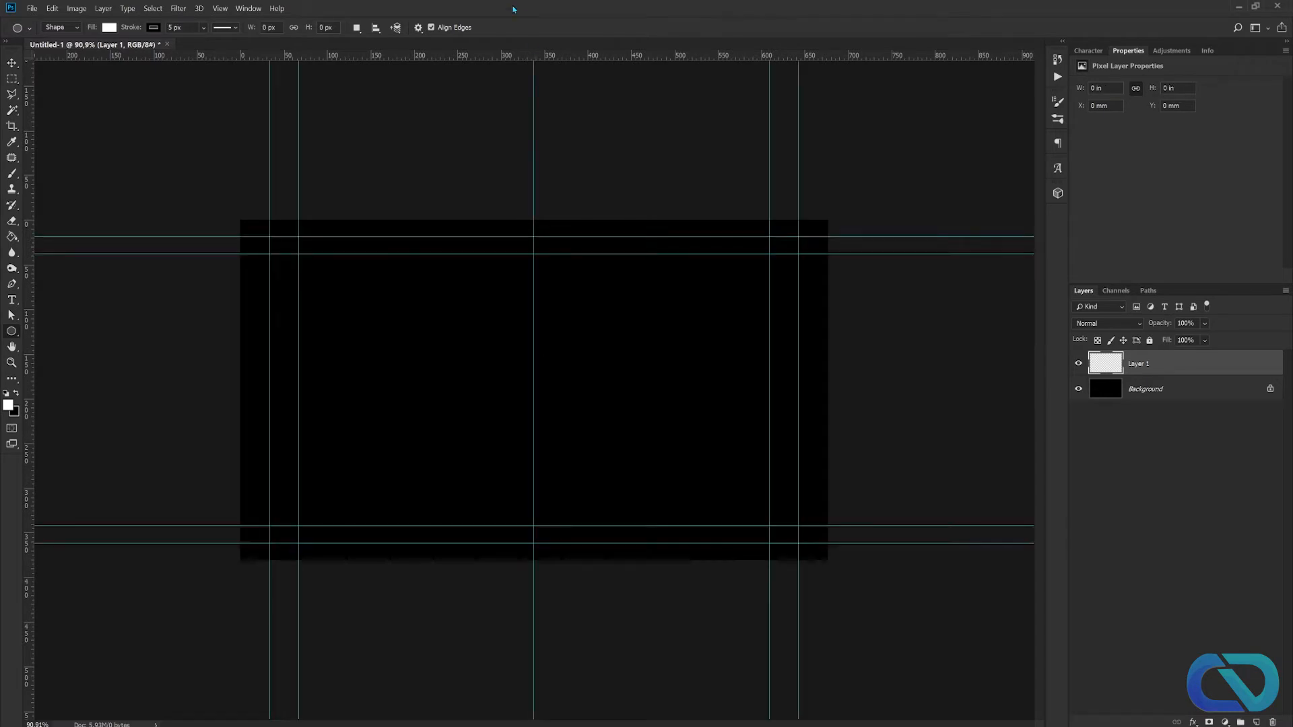
left_click_drag(530, 56, 563, 391)
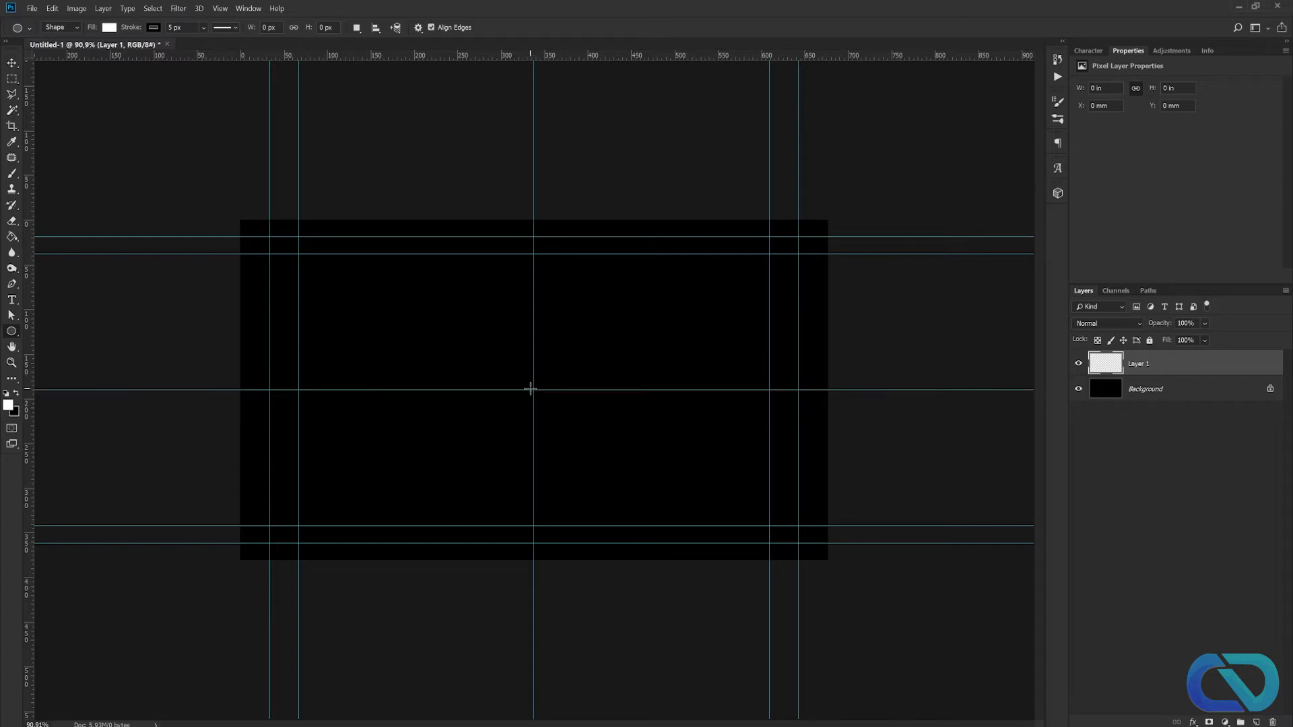
- Draw a white circle about 1538 px in diameter outward from the crossing of the centre guides
scroll(522, 389, "up", 7)
scroll(531, 385, "down", 2)
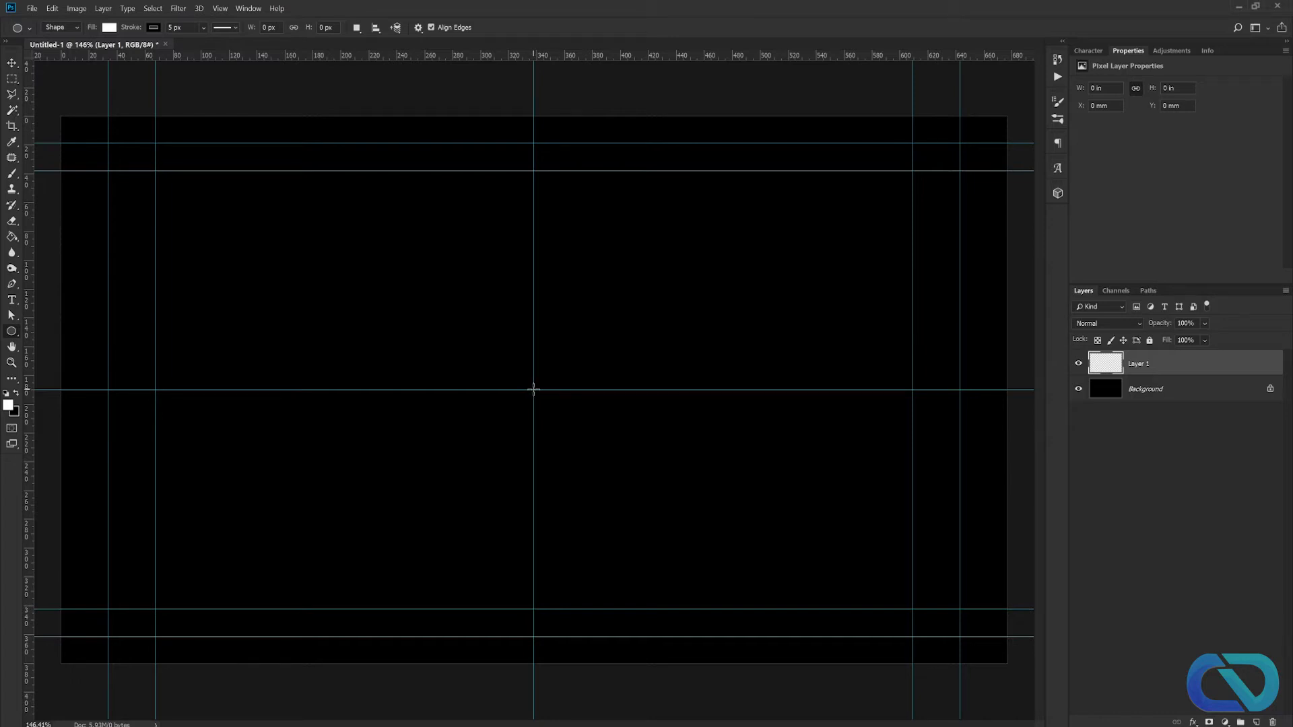
left_click_drag(533, 390, 1239, 34)
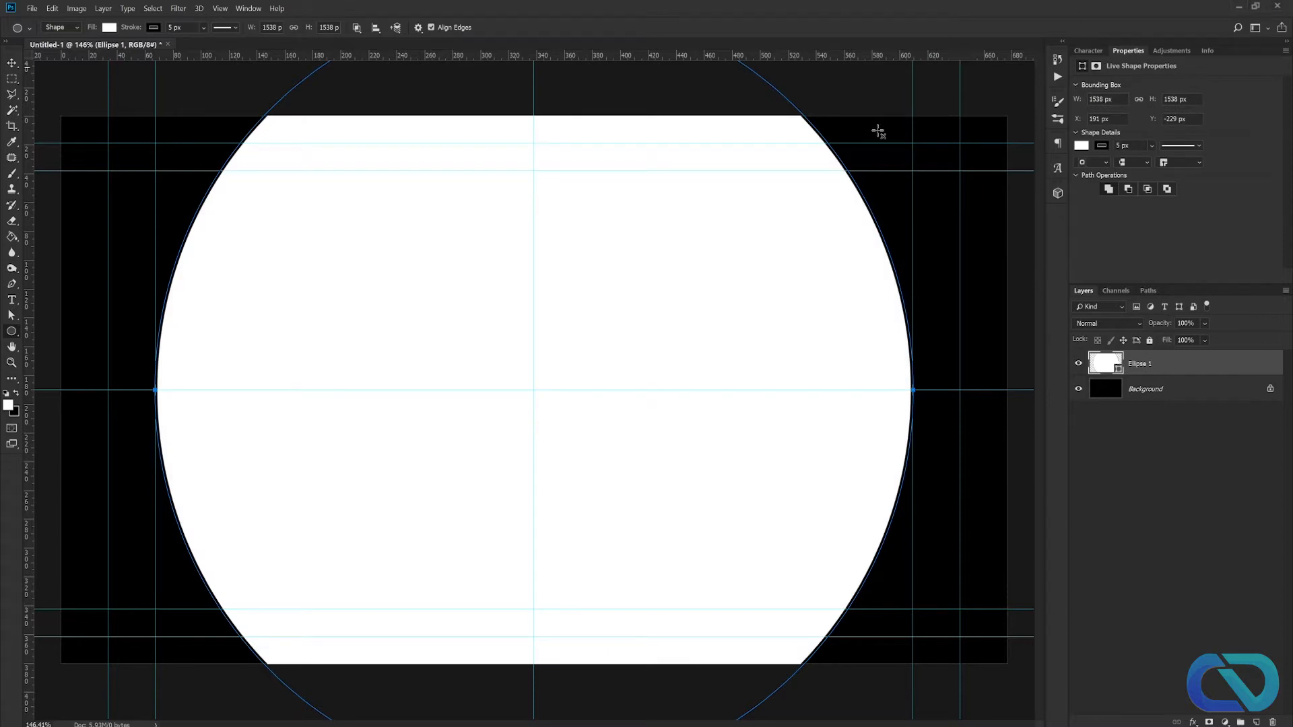
- Scale the circle proportionally about its centre to about 117.5%, roughly 1807 px in diameter
key("ctrl+minus")
key("ctrl+minus")
key("ctrl+t")
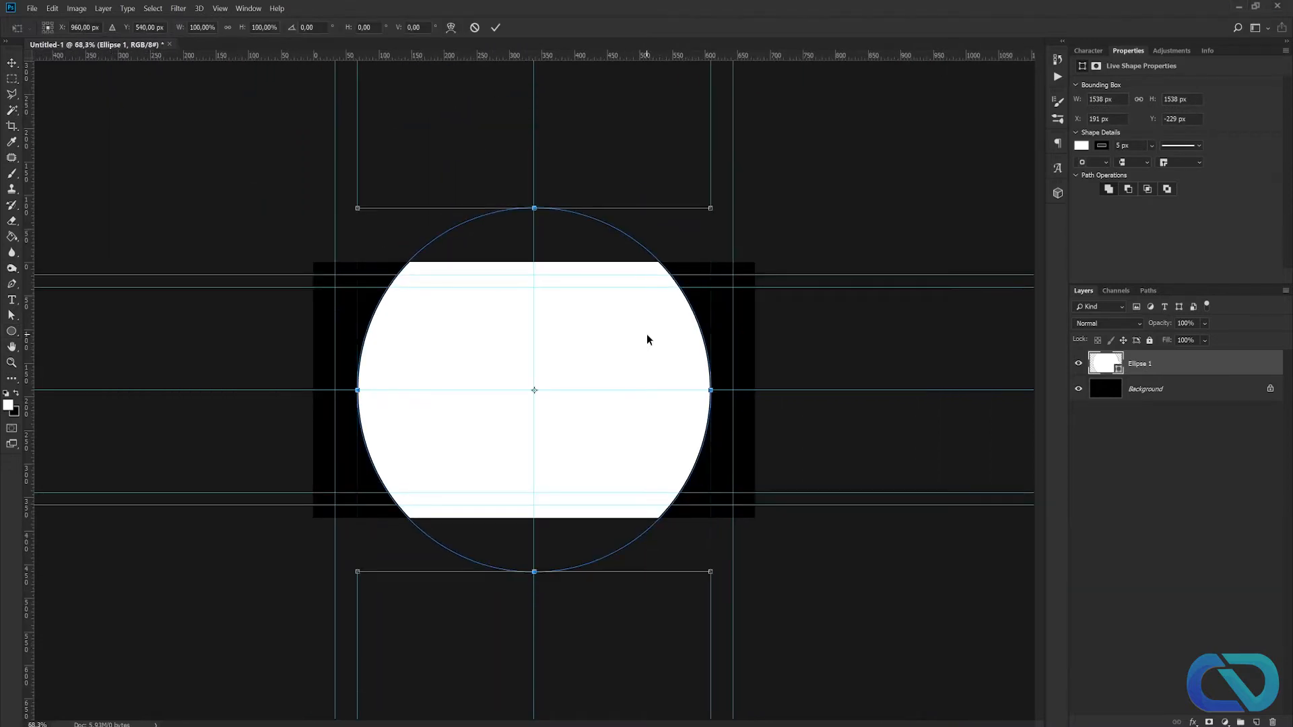
left_click_drag(712, 209, 757, 194)
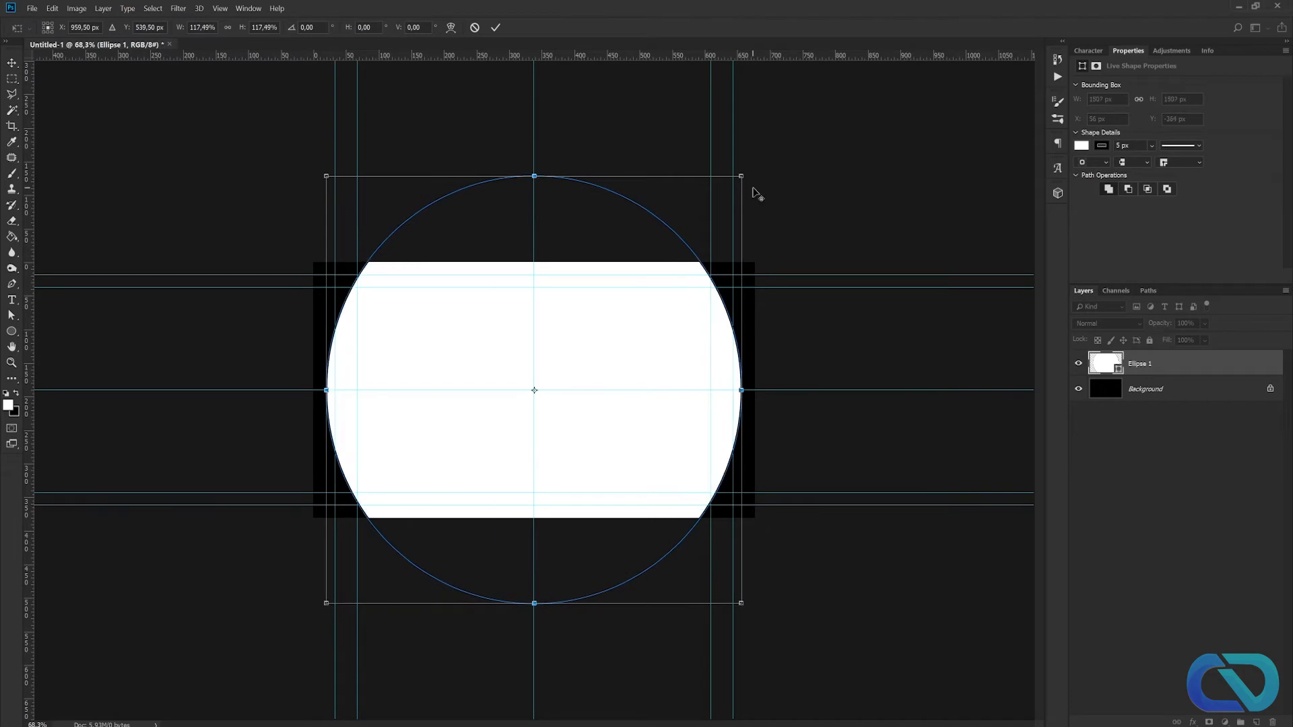
key("Return")
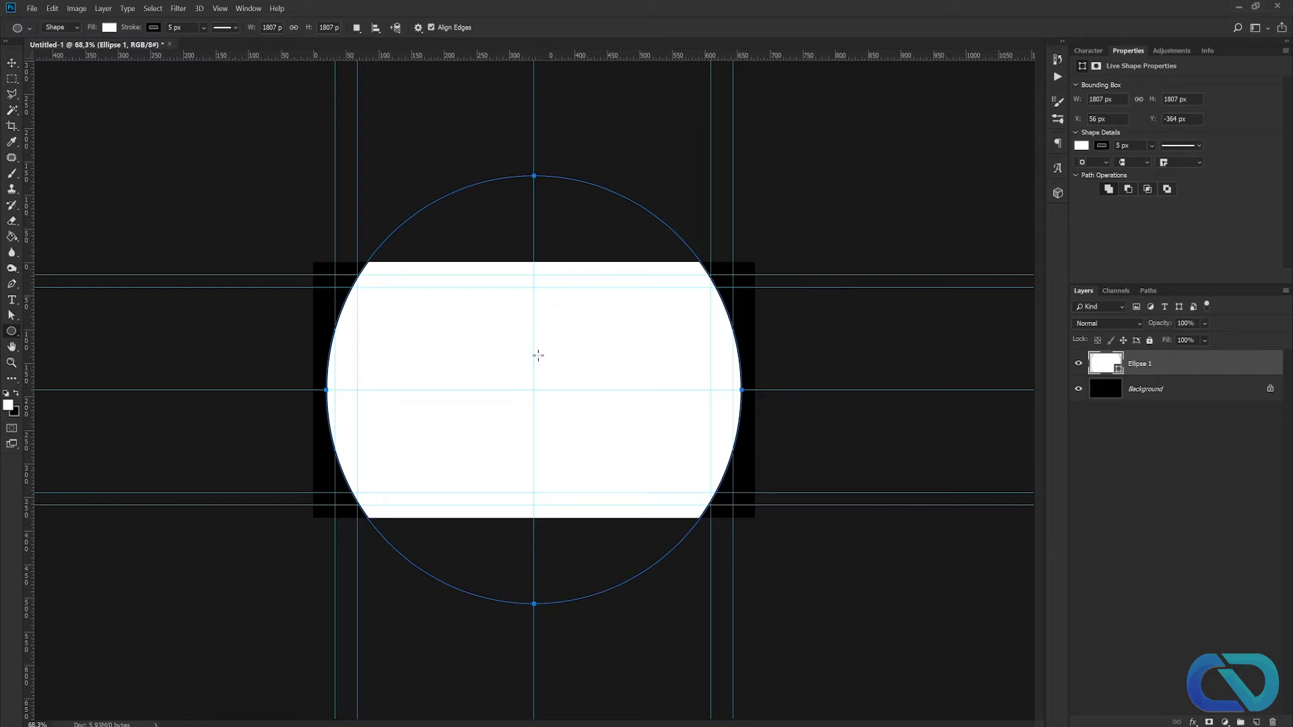
- Clear all guides from the document
left_click(248, 8)
mouse_move(230, 7)
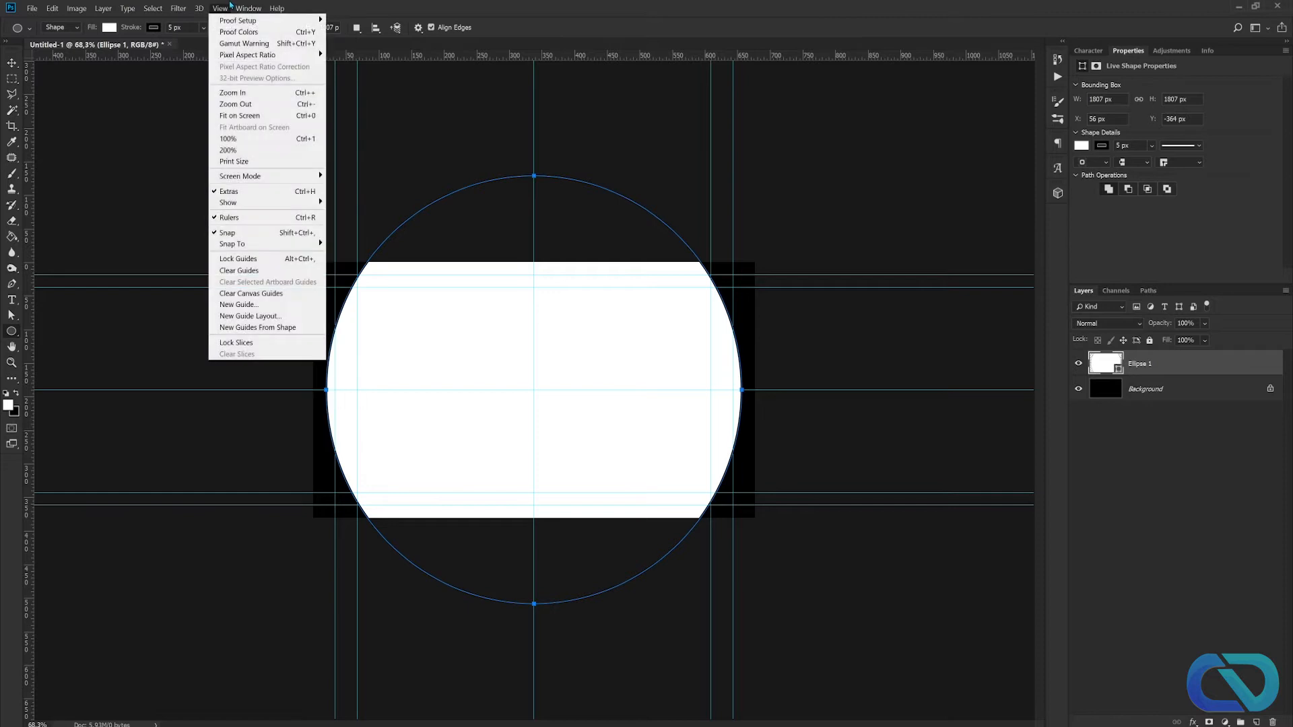
left_click(242, 270)
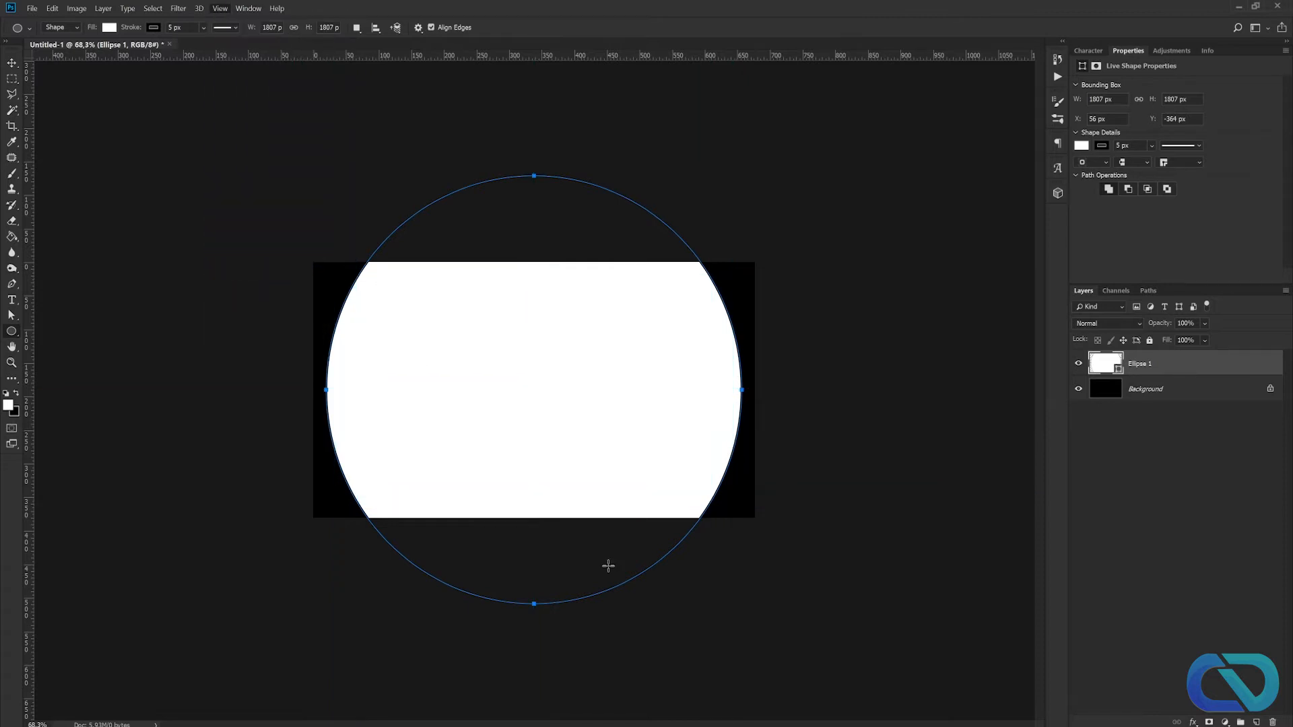
- Add a Gradient Overlay to the circle layer and use purple 9c00ff for the gradient's first colour stop
key("ctrl+1")
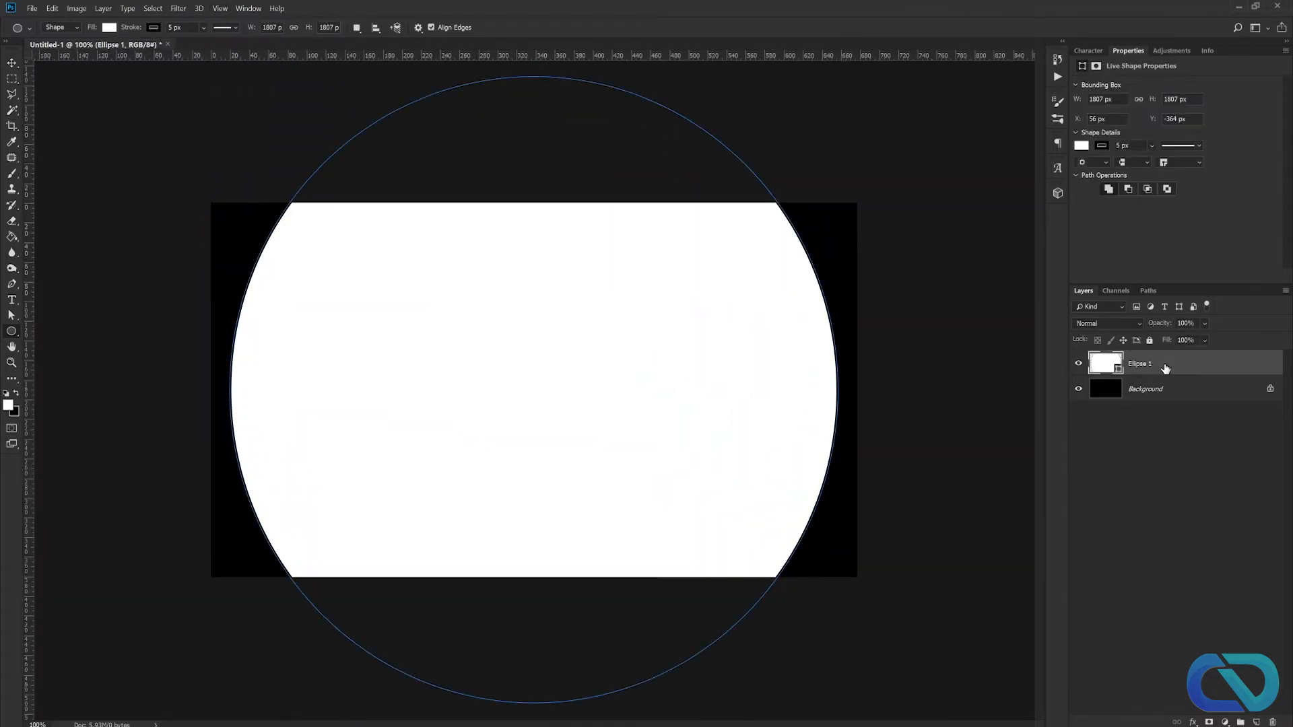
double_click(1165, 368)
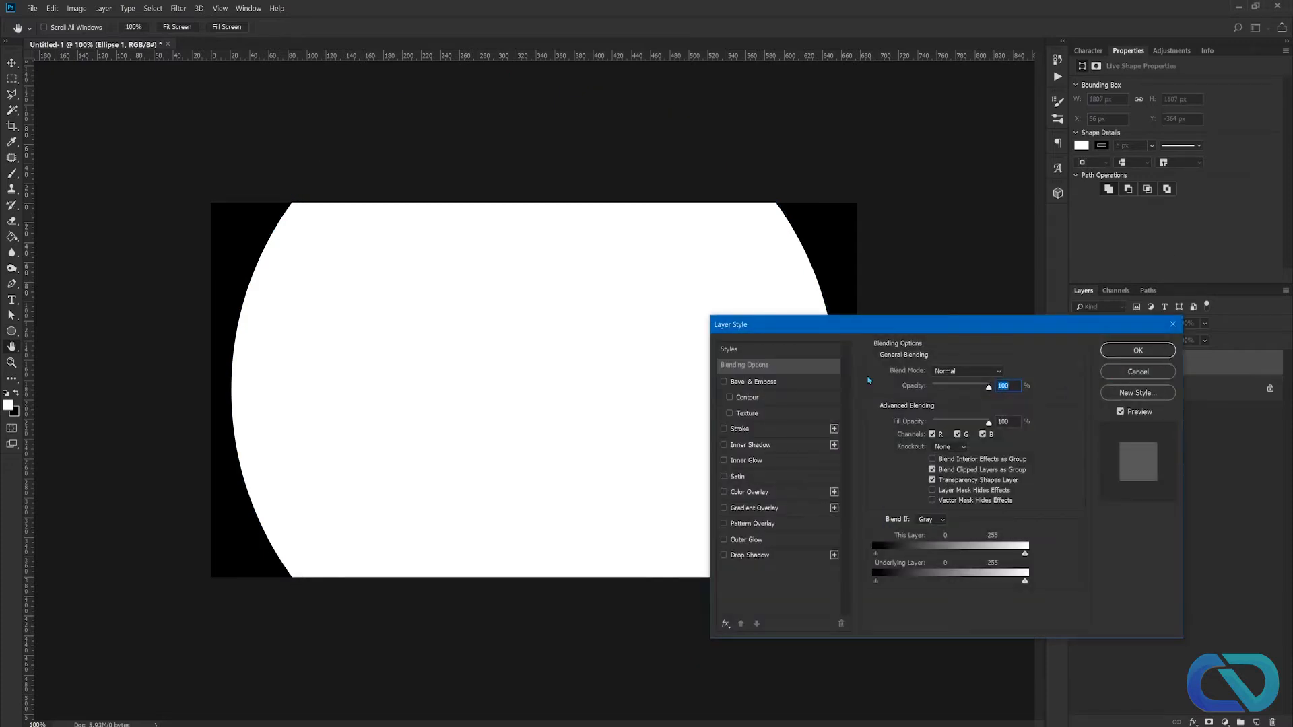
left_click_drag(887, 327, 881, 230)
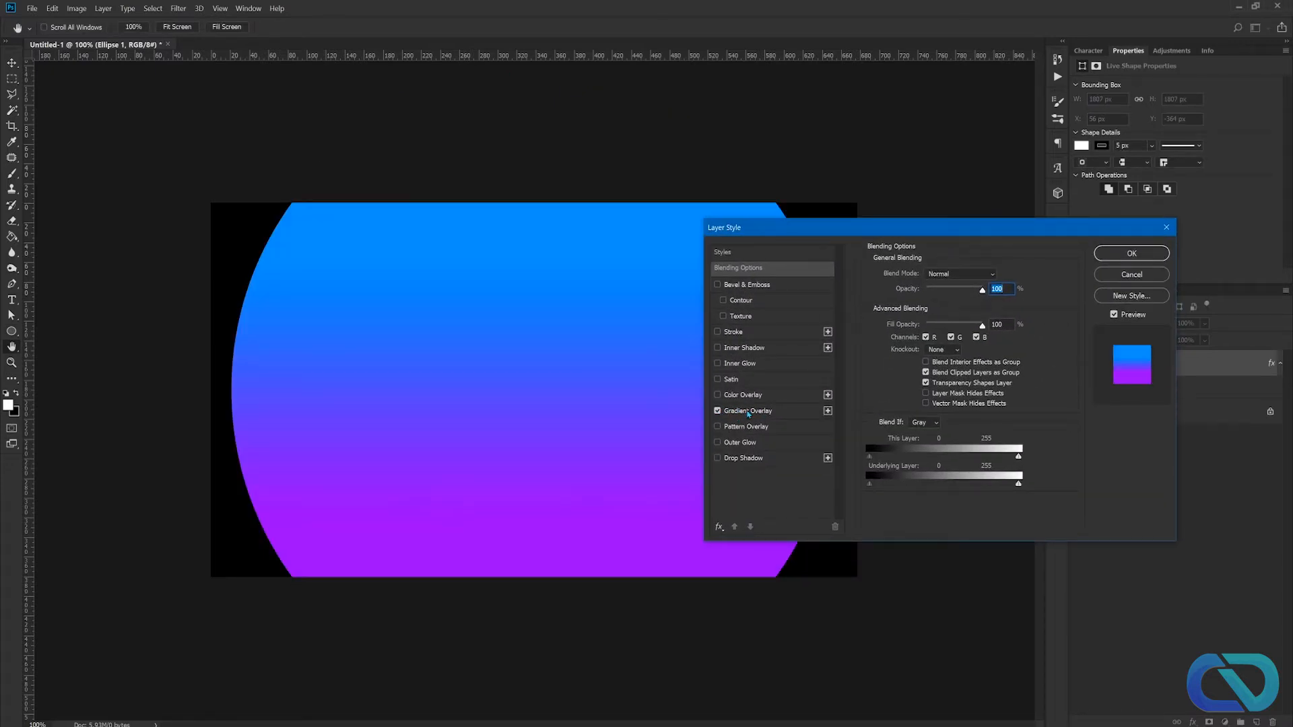
left_click(748, 412)
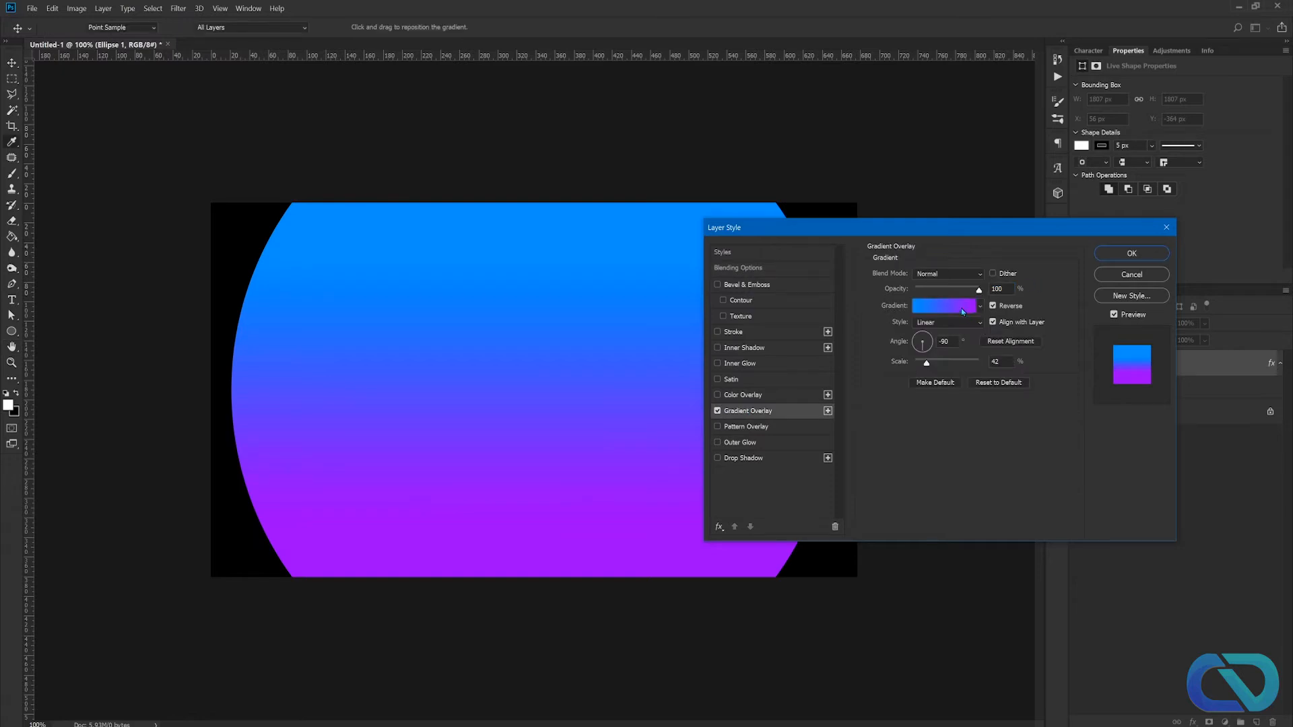
left_click(961, 309)
left_click(577, 456)
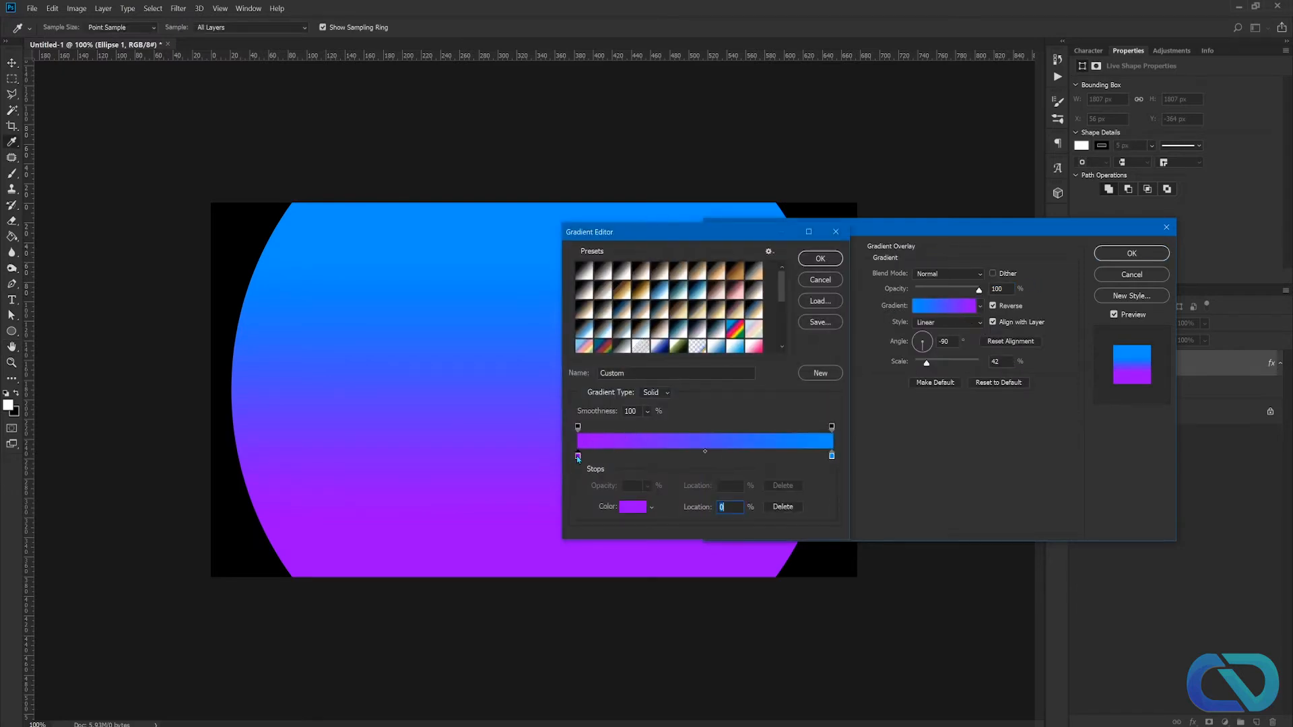
left_click(634, 508)
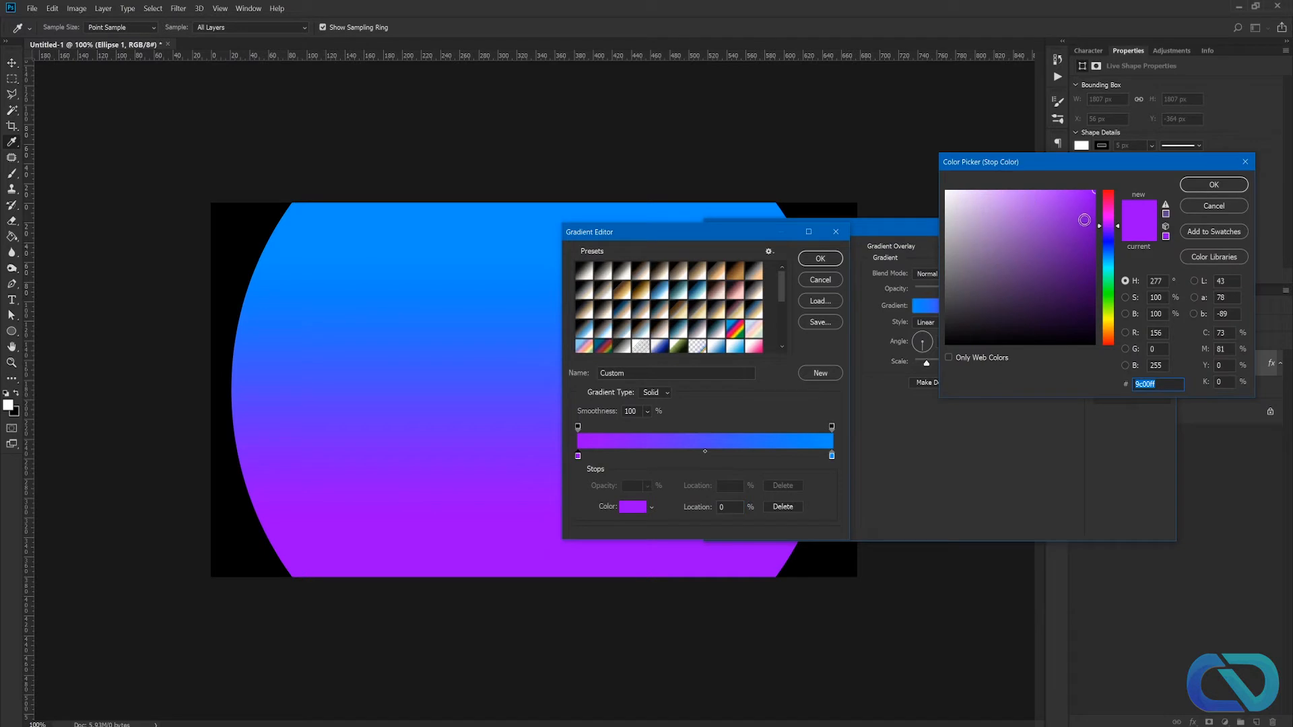
left_click(1189, 193)
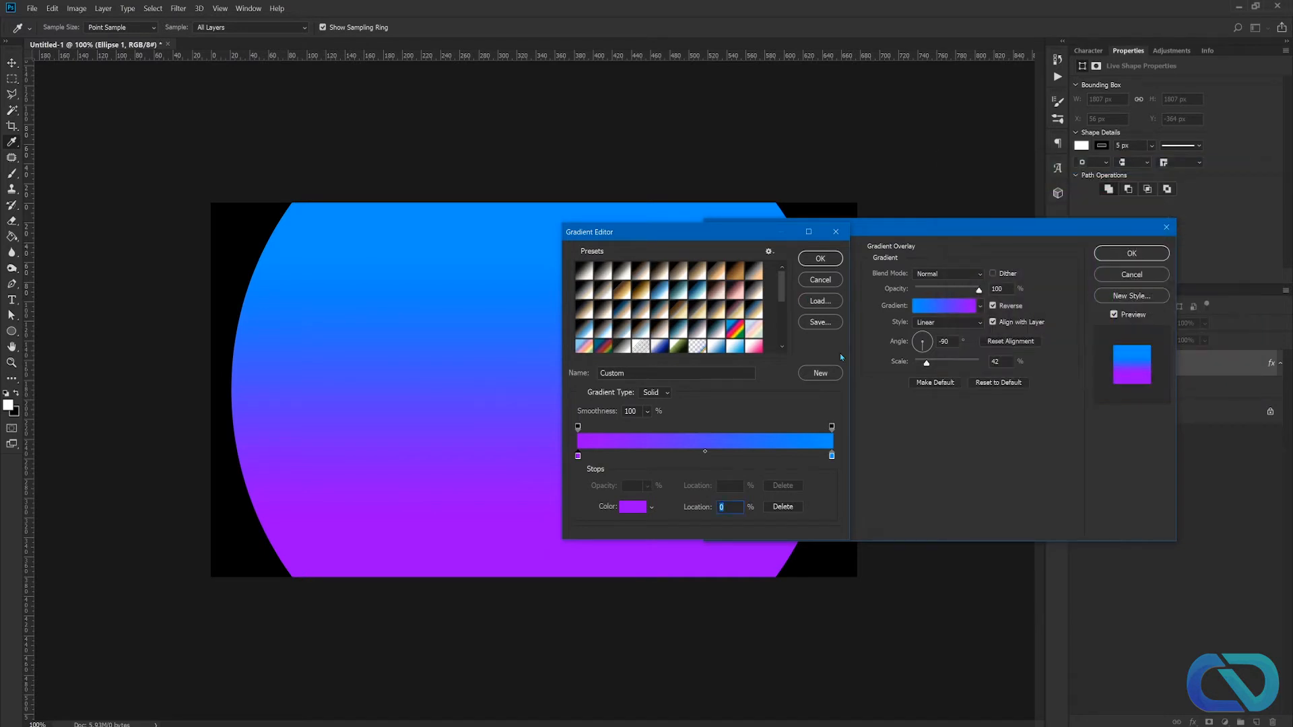
- Set the gradient's end colour stop to blue 0491fc and apply the layer style
left_click(831, 456)
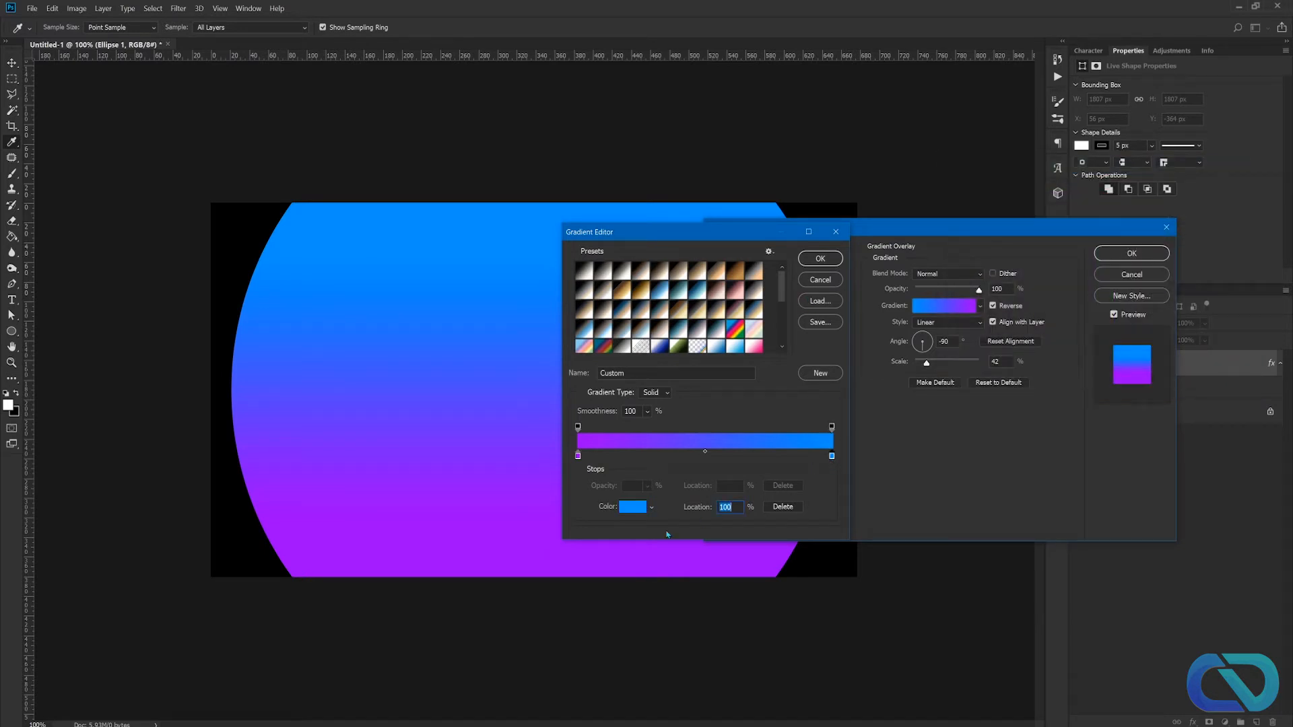
left_click(633, 508)
type("0491fc")
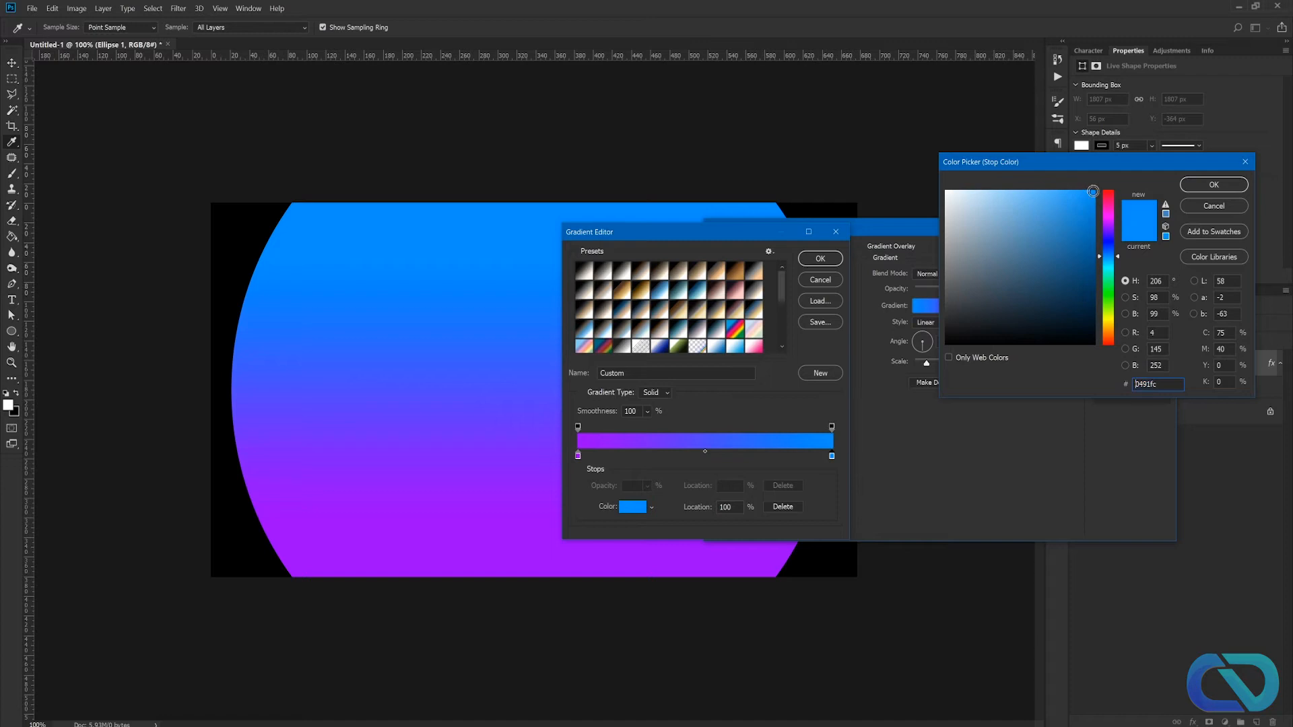
left_click(1233, 191)
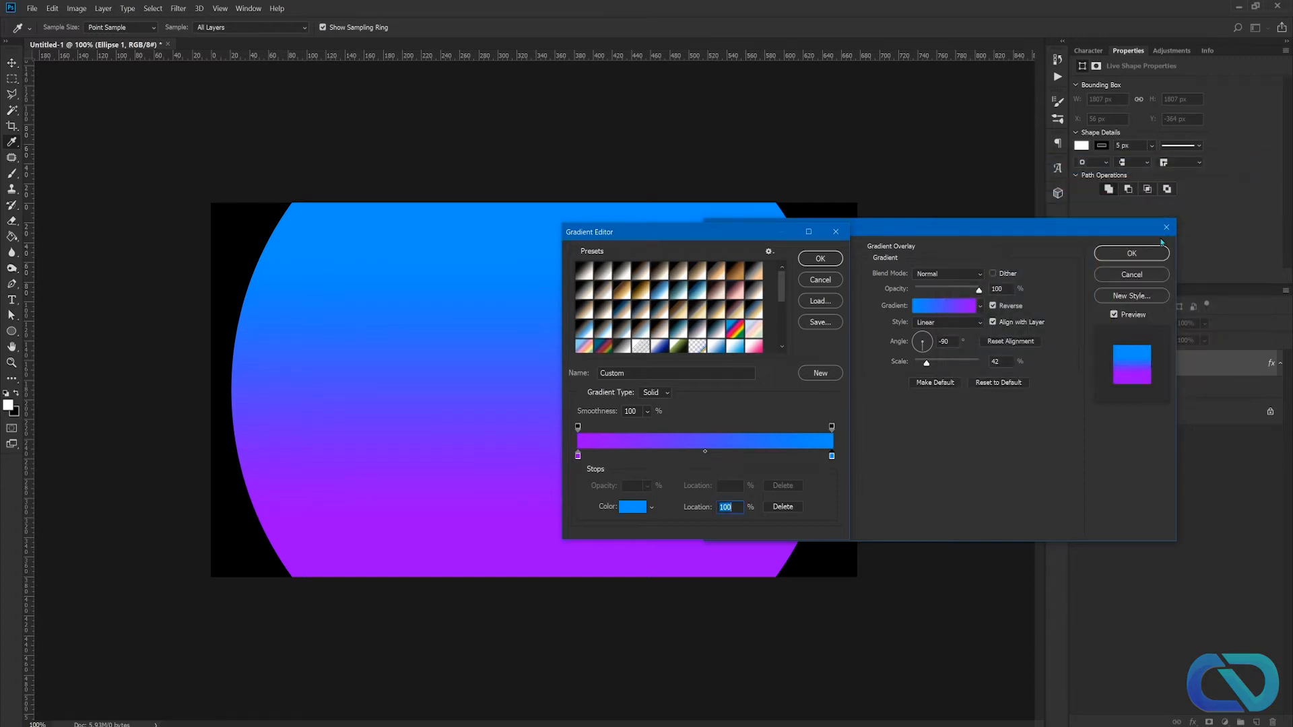
left_click(816, 258)
left_click(1132, 254)
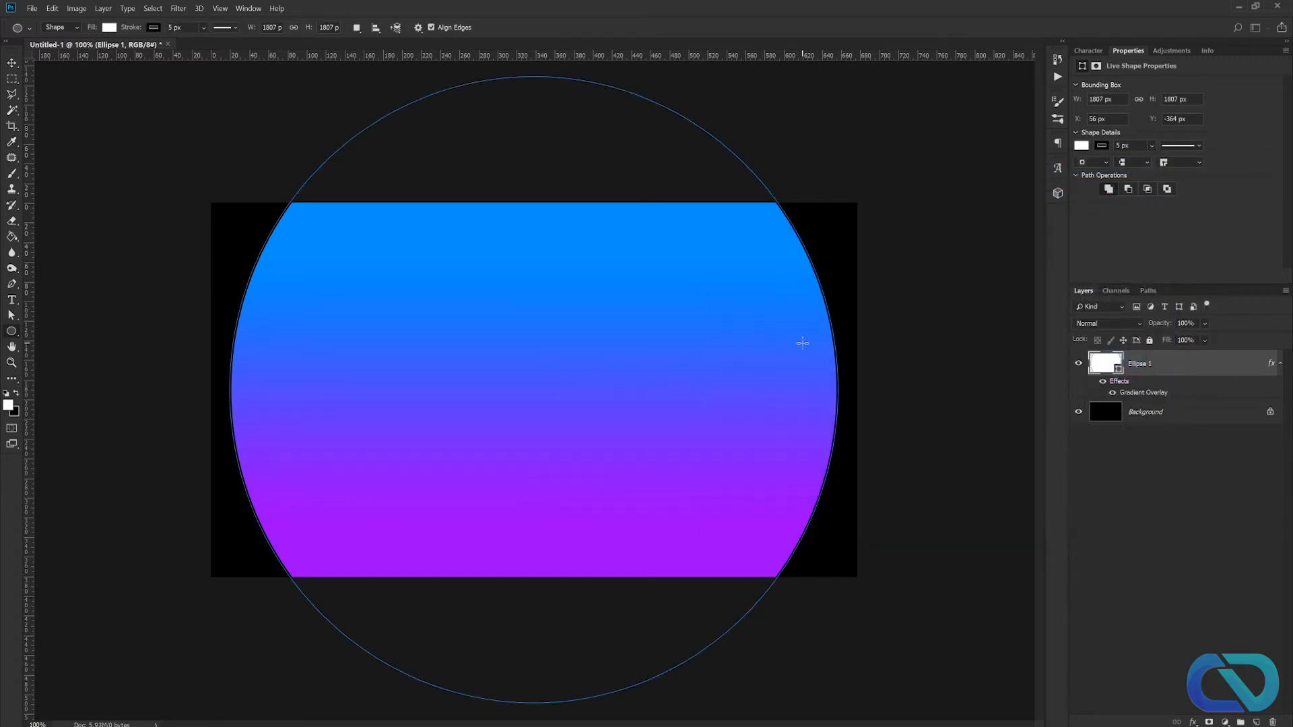
- Display the Timeline and create a video timeline for the document
key("ctrl+minus")
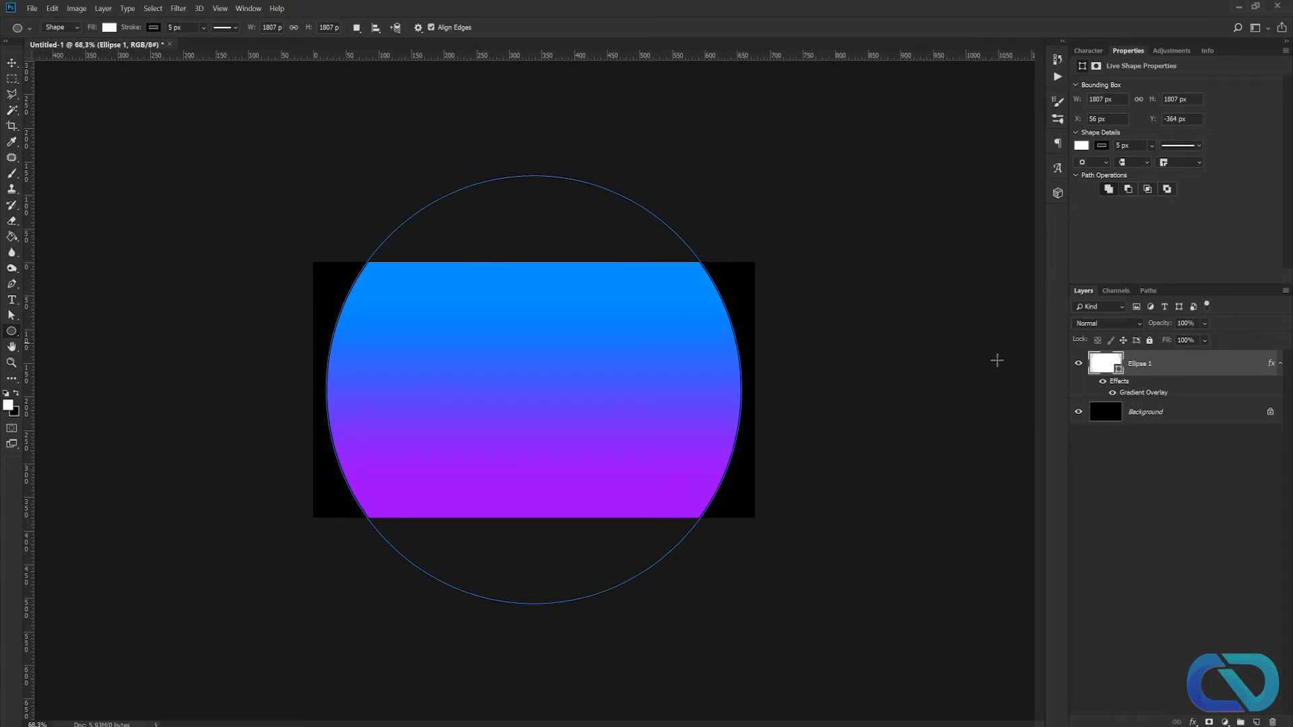
left_click(249, 8)
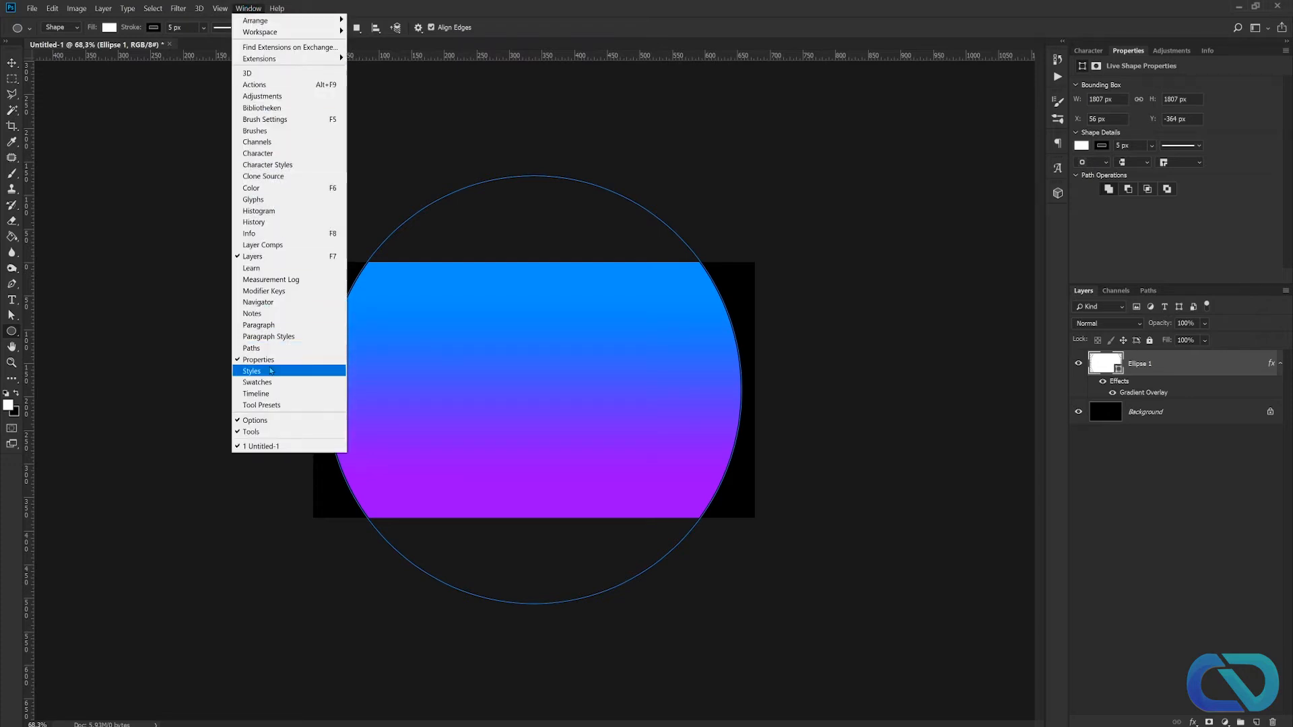
left_click(258, 396)
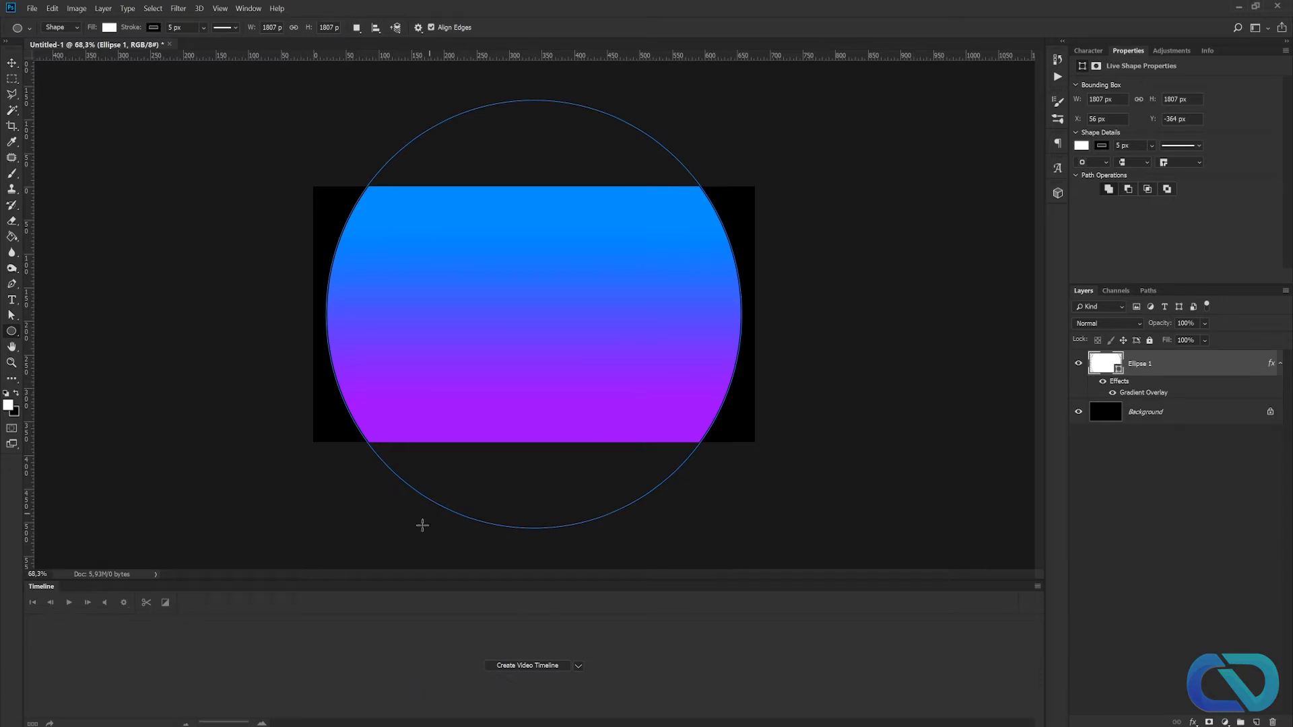
left_click(531, 666)
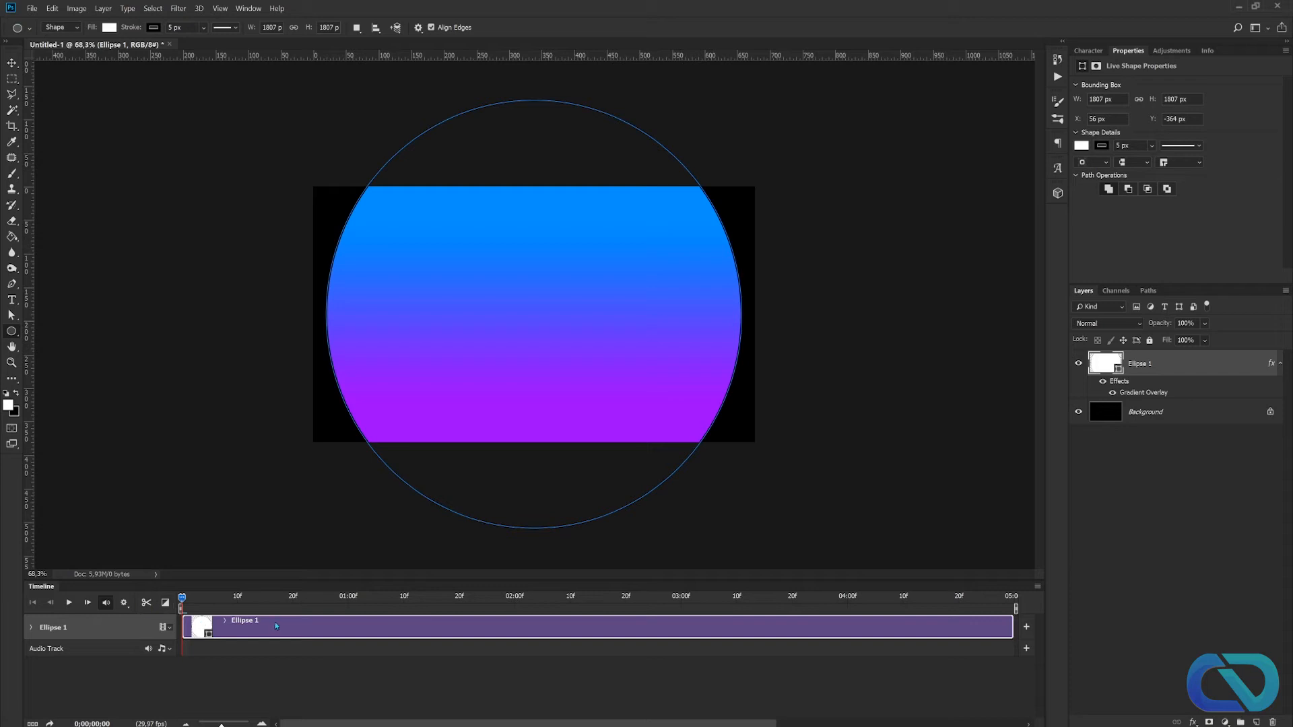
- Create a new layer above the circle, fill the entire canvas area on it with white and deselect
left_click(1156, 479)
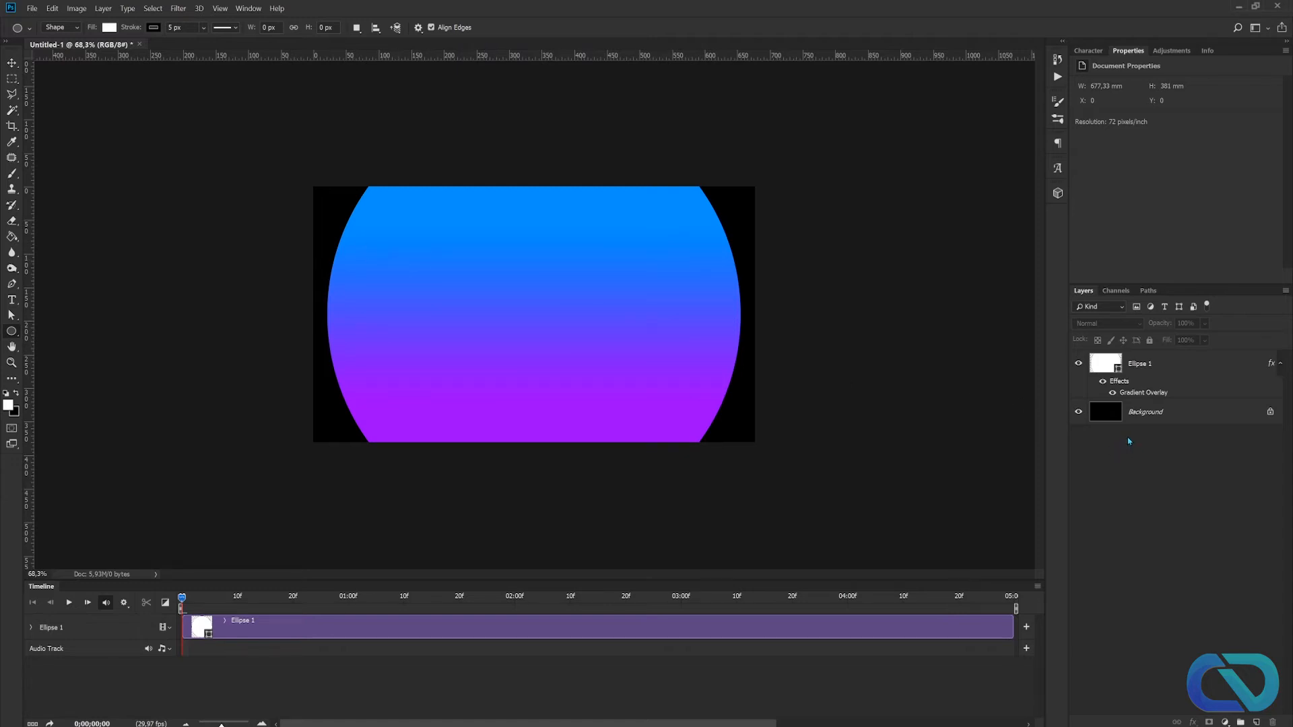
left_click(1257, 722)
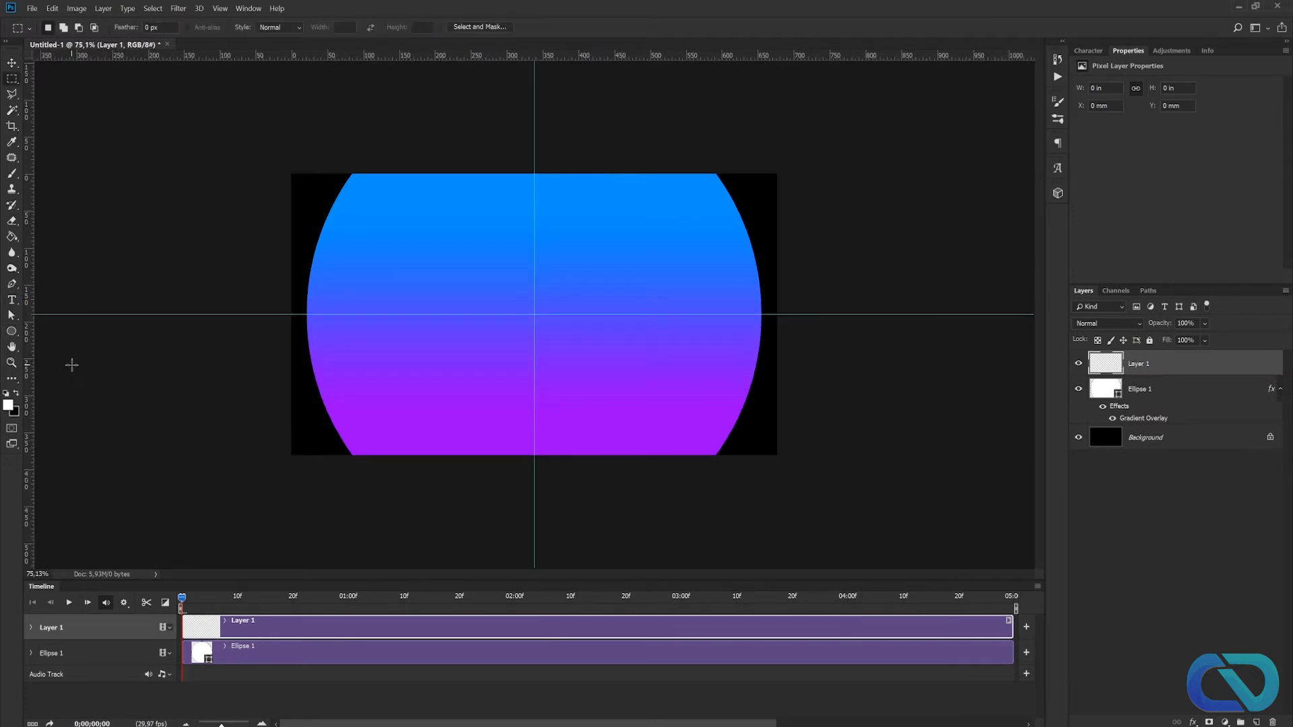
left_click_drag(303, 164, 882, 558)
key("g")
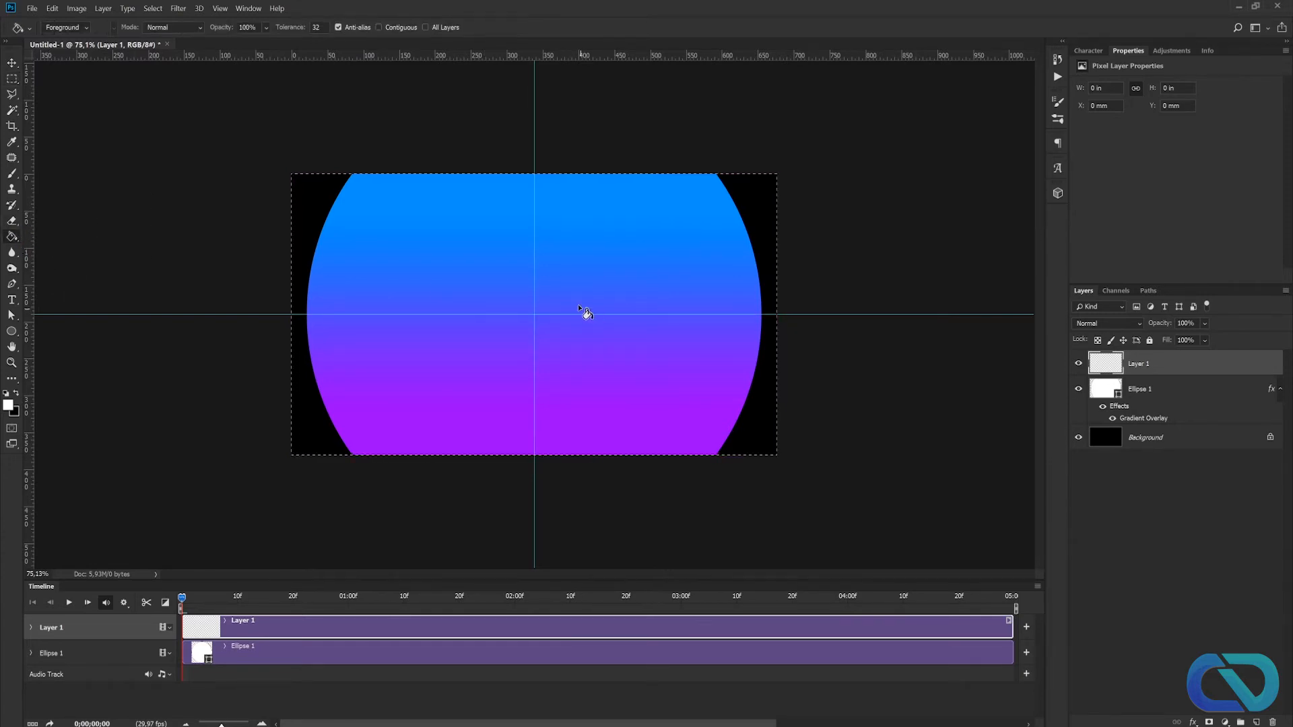
key("alt+BackSpace")
left_click(13, 79)
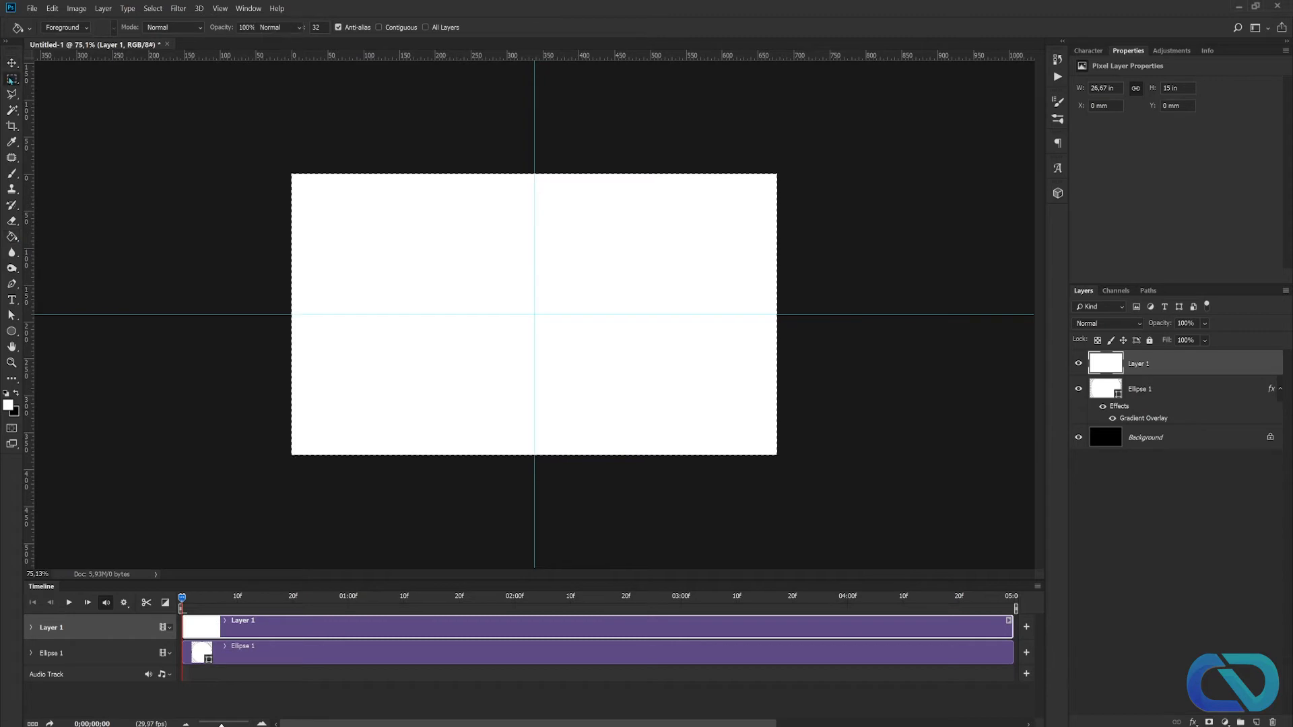
left_click(525, 142)
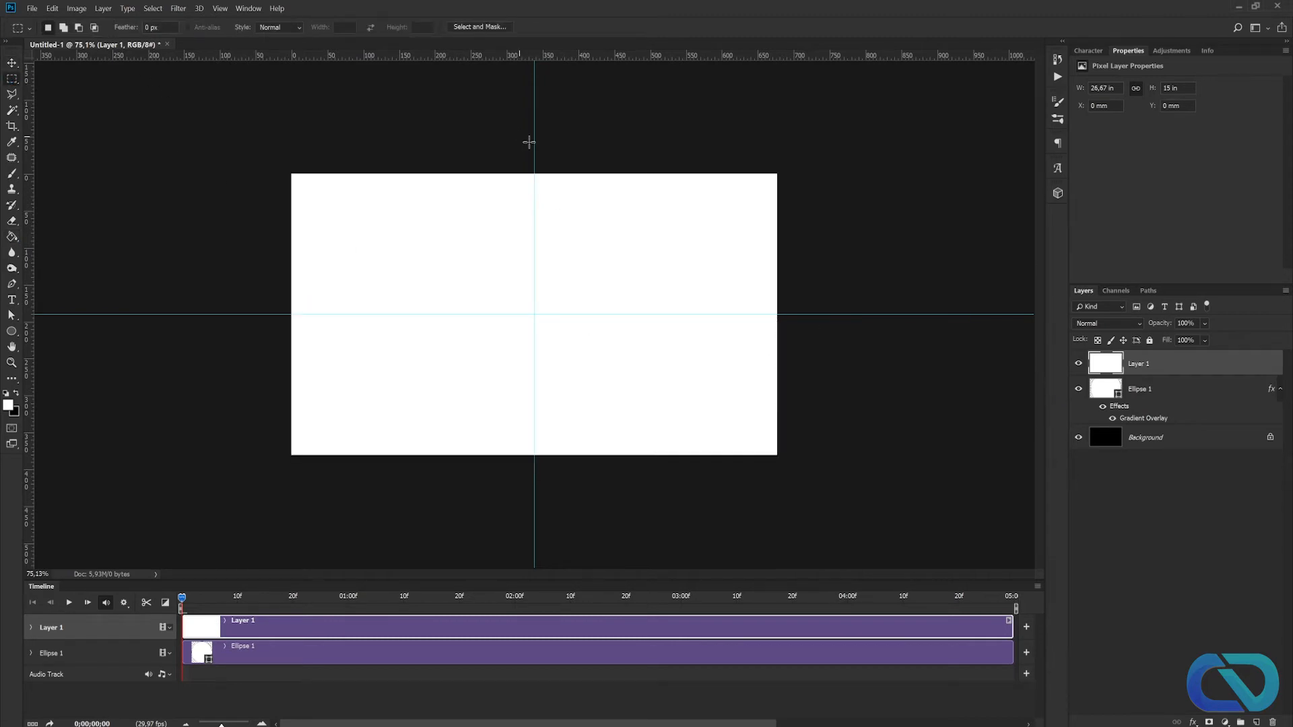
- Scale the white rectangle proportionally about its centre to about 80.47%
key("ctrl+t")
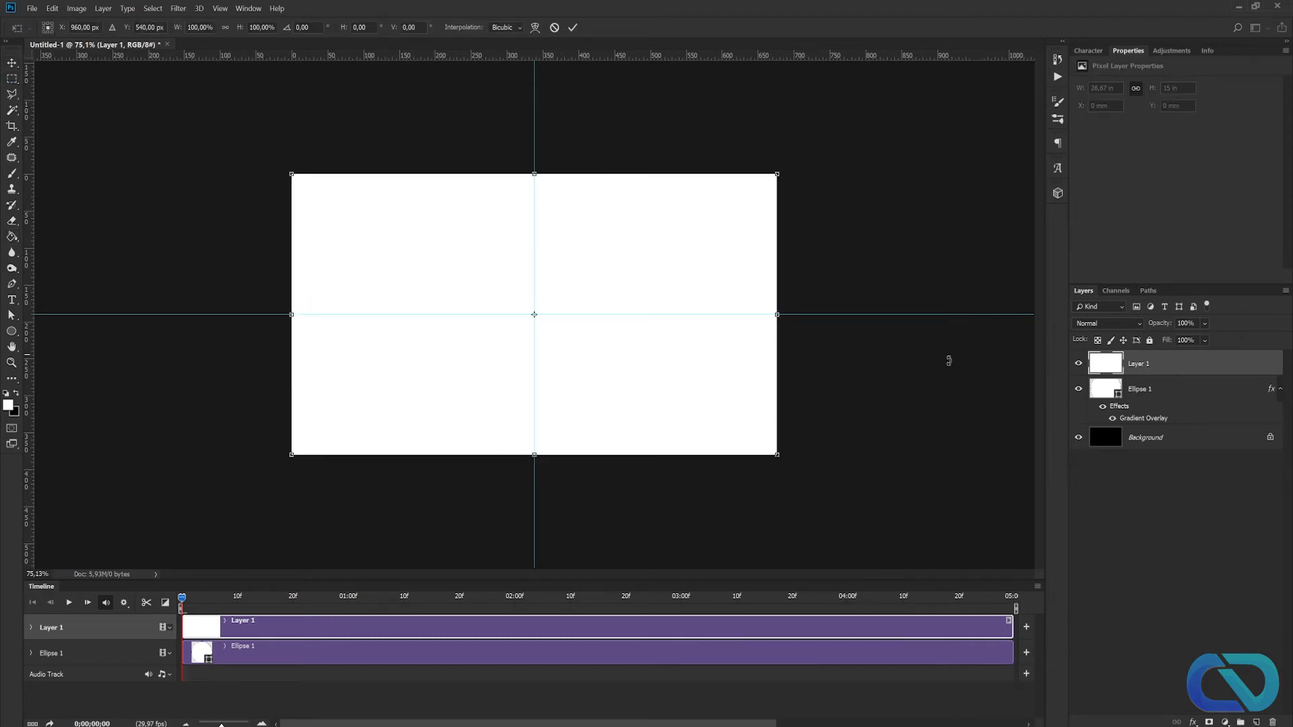
left_click_drag(775, 456, 730, 428)
key("Return")
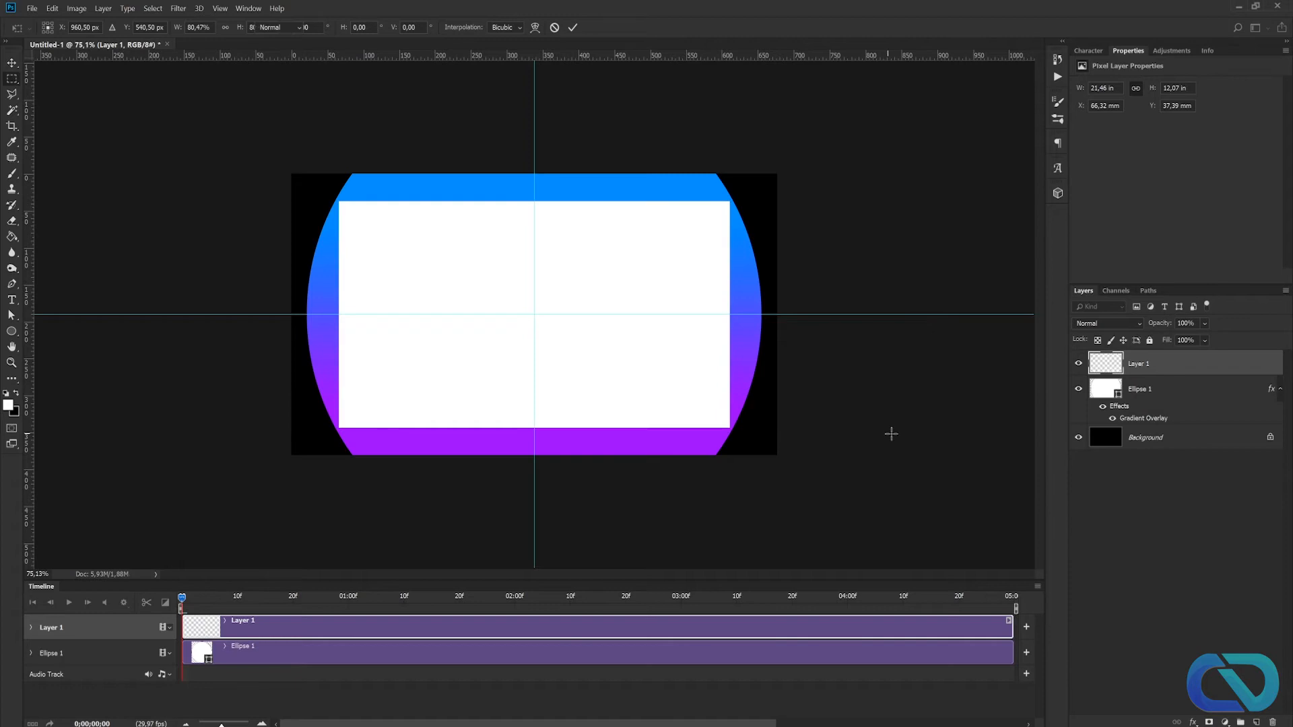
- Load the white rectangle as a selection and contract the selection by 15 pixels
left_click(1110, 369, "ctrl")
scroll(611, 289, "up", 4)
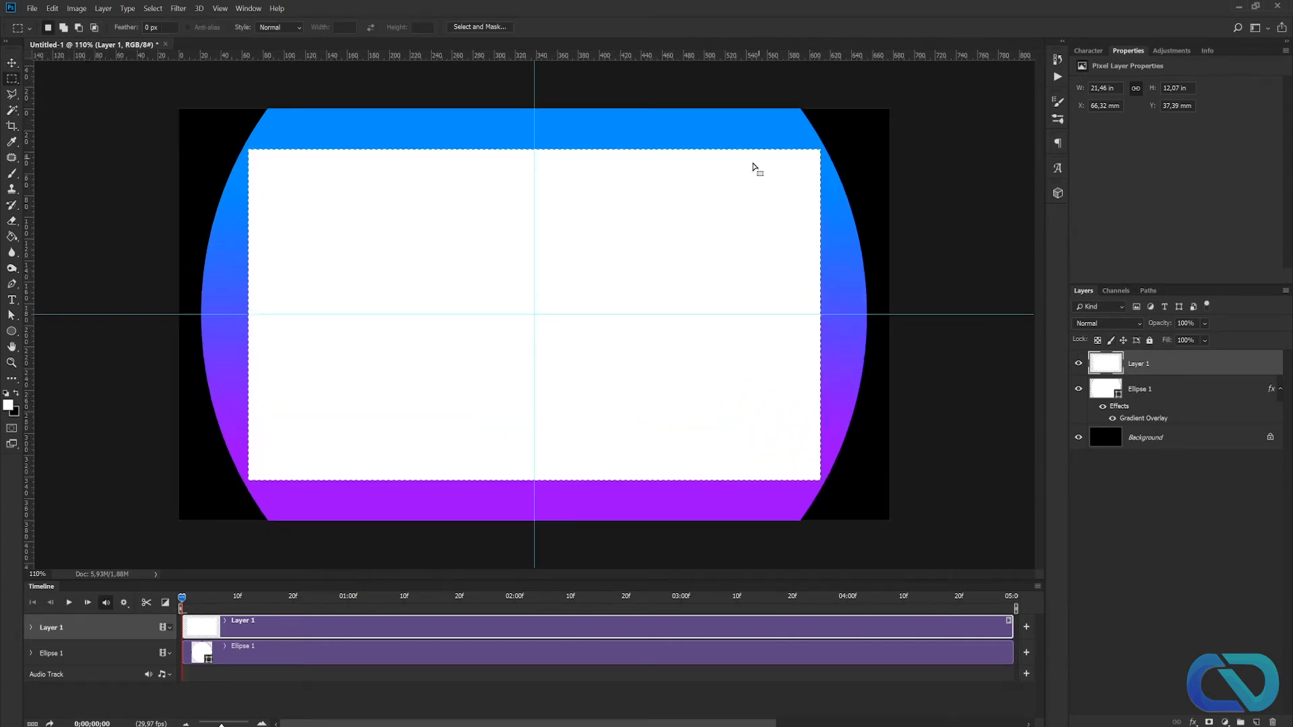
left_click(153, 8)
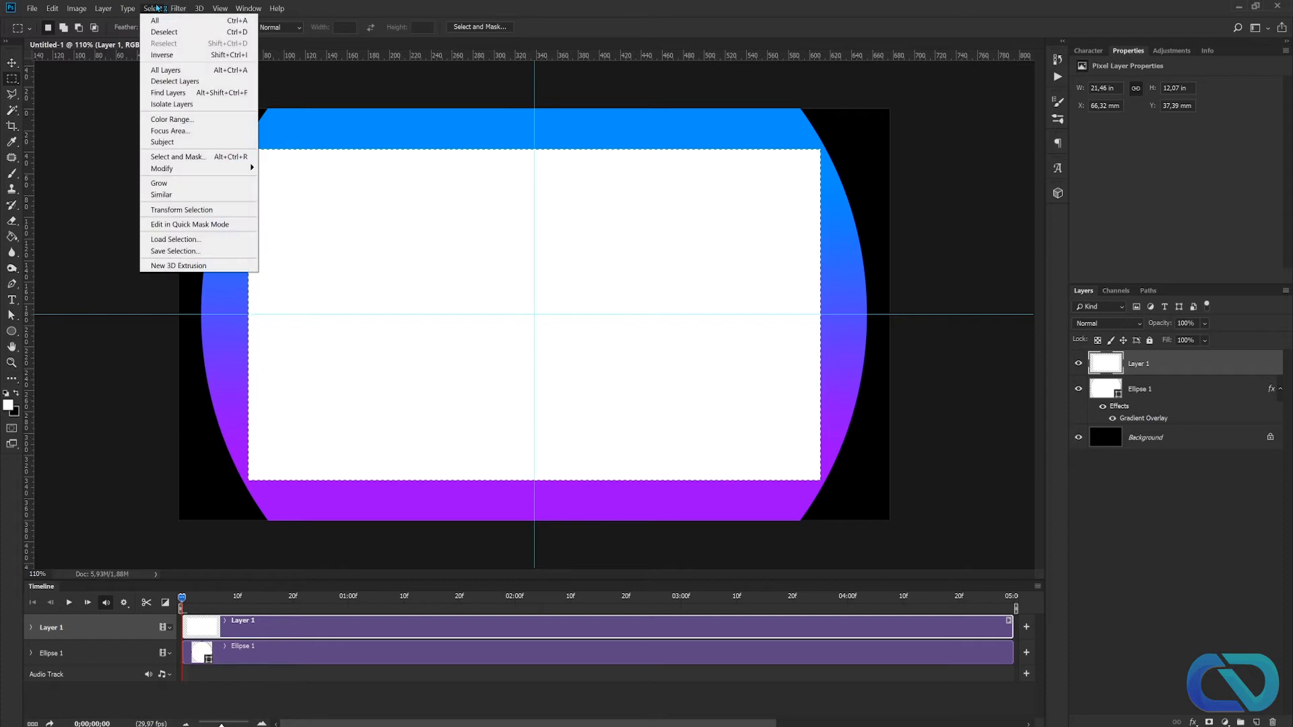
mouse_move(179, 172)
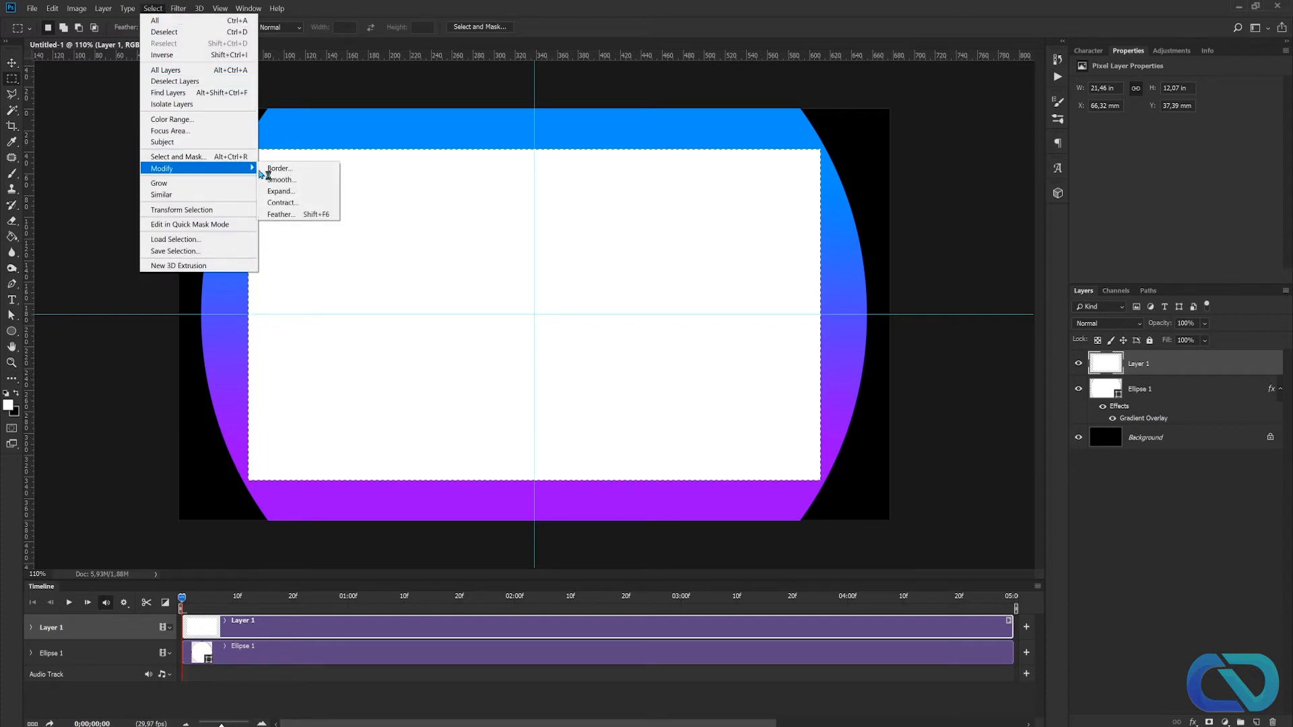
left_click(288, 203)
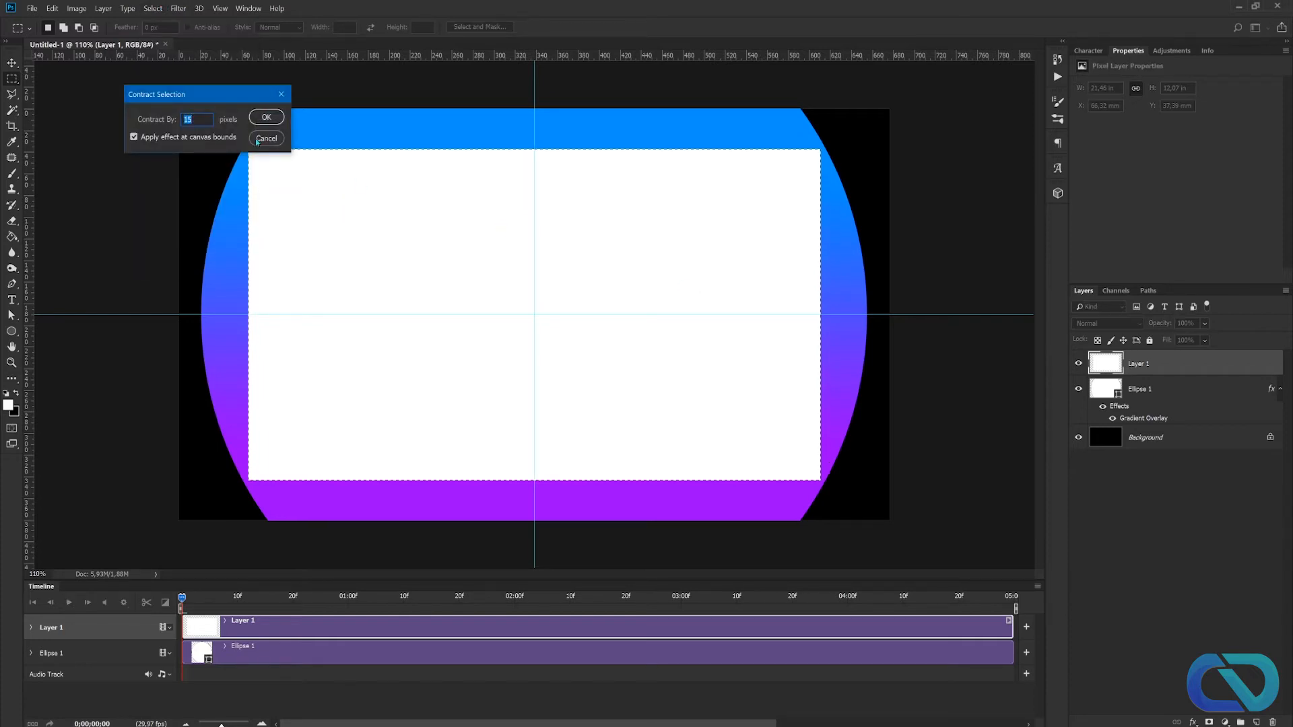
left_click_drag(236, 101, 390, 207)
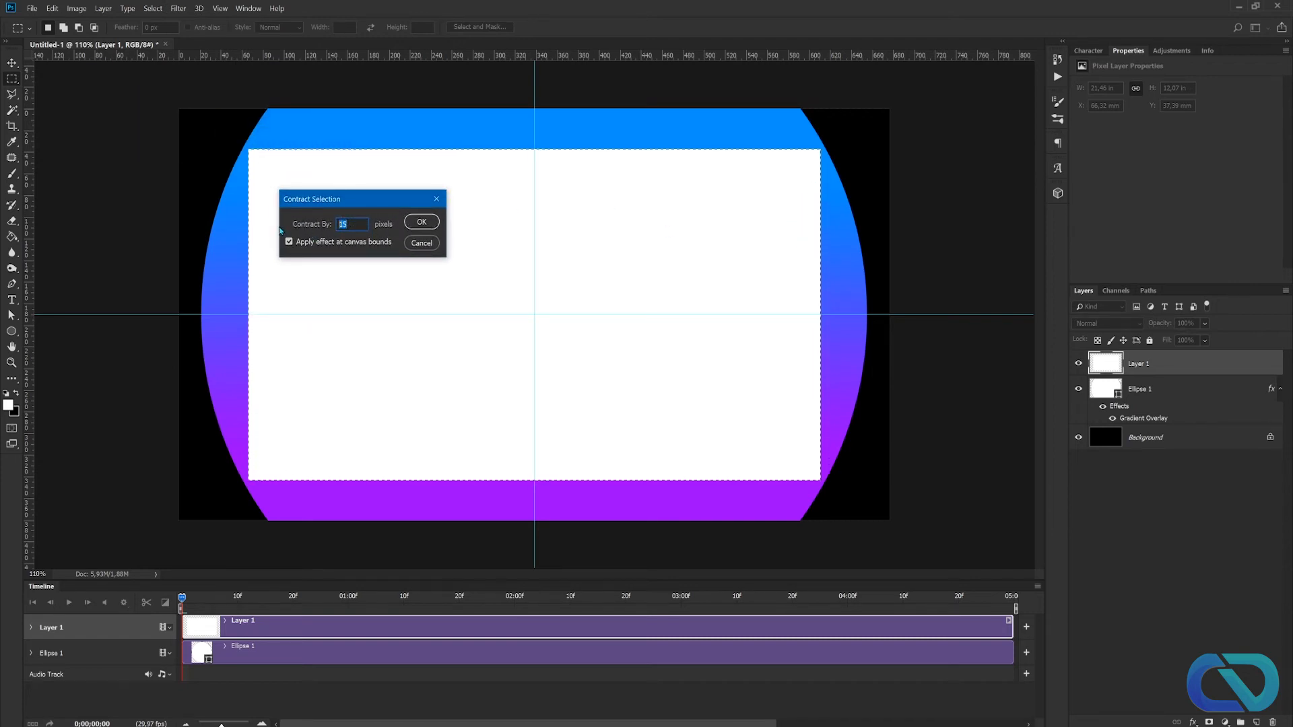
type("15")
left_click(422, 223)
- Delete the selected interior of the white rectangle to leave a thin frame, and deselect
scroll(825, 200, "up", 3)
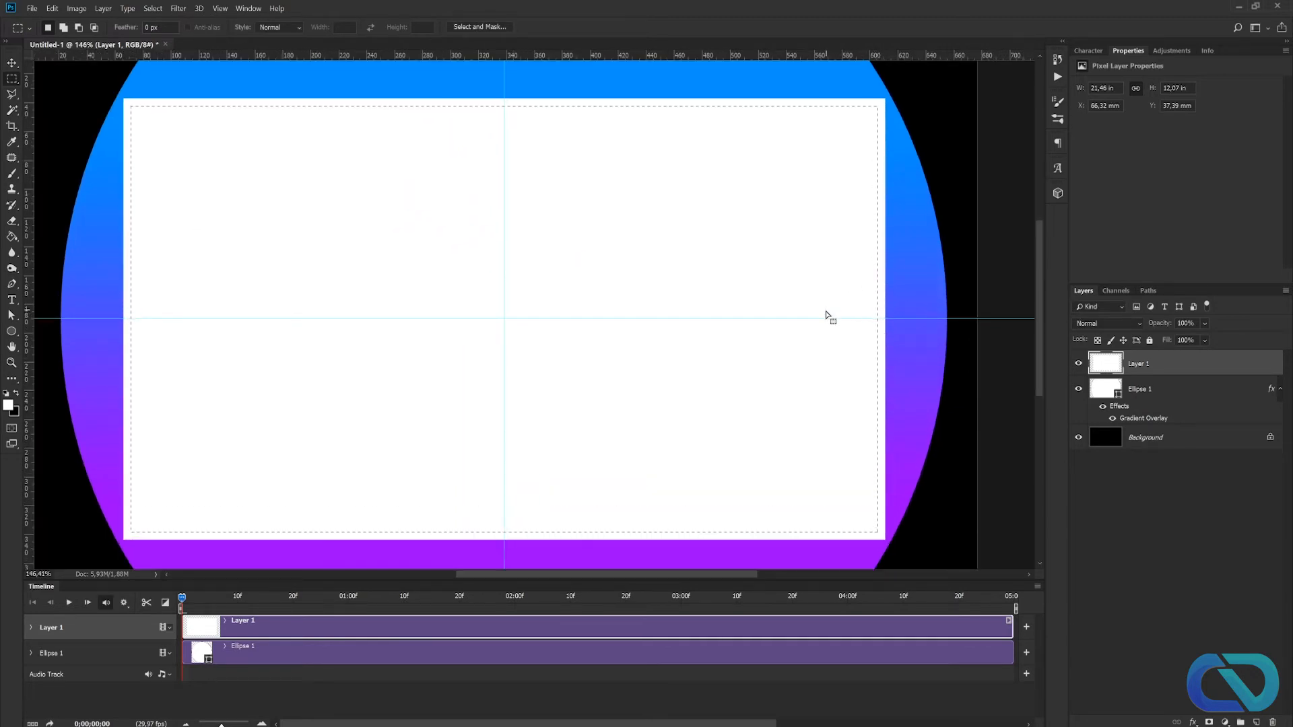
scroll(702, 375, "down", 4)
key("Delete")
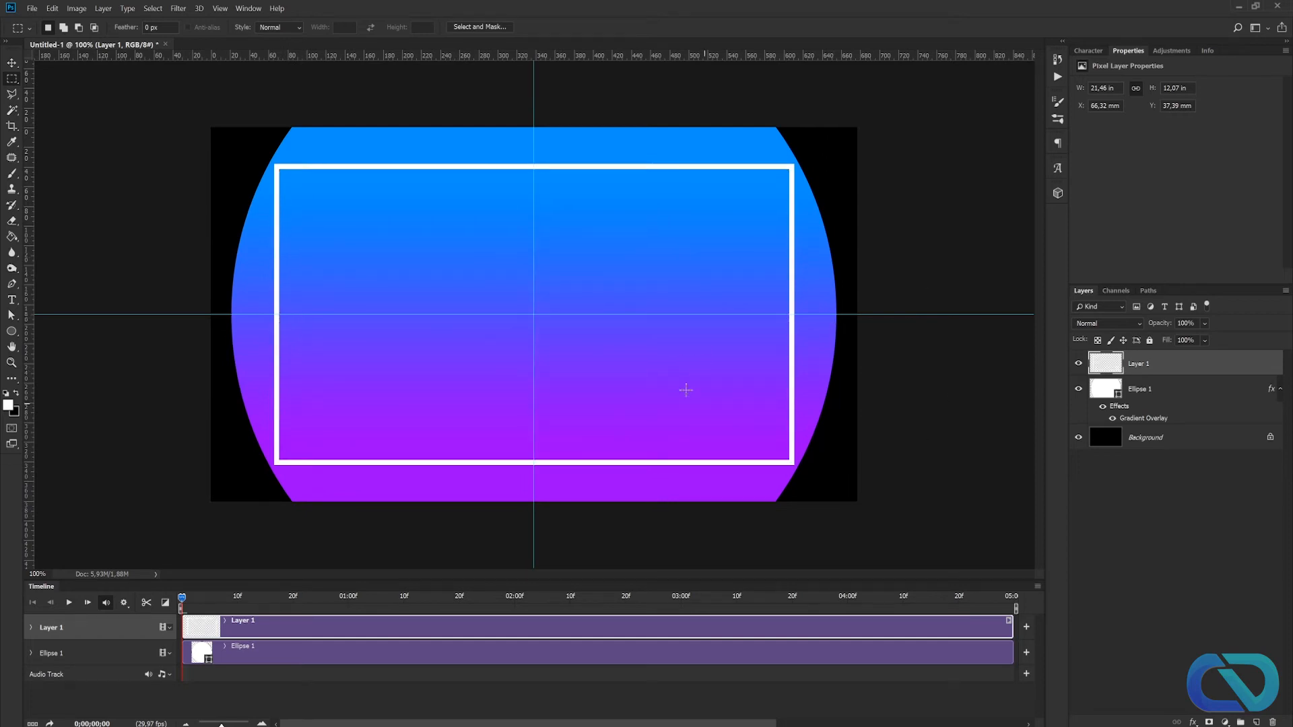
key("ctrl+d")
scroll(862, 407, "down", 2)
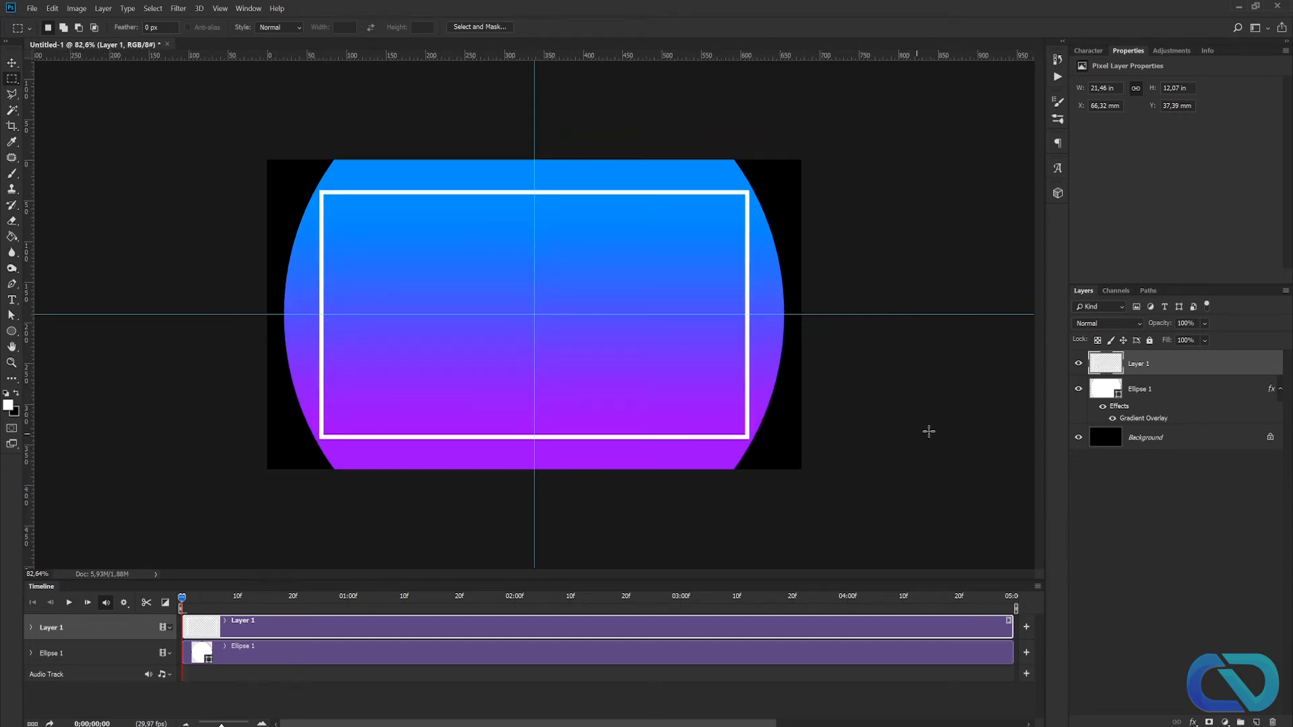
- Hide the frame layer and convert the Ellipse 1 layer to a smart object
left_click(1078, 363)
left_click(1138, 389)
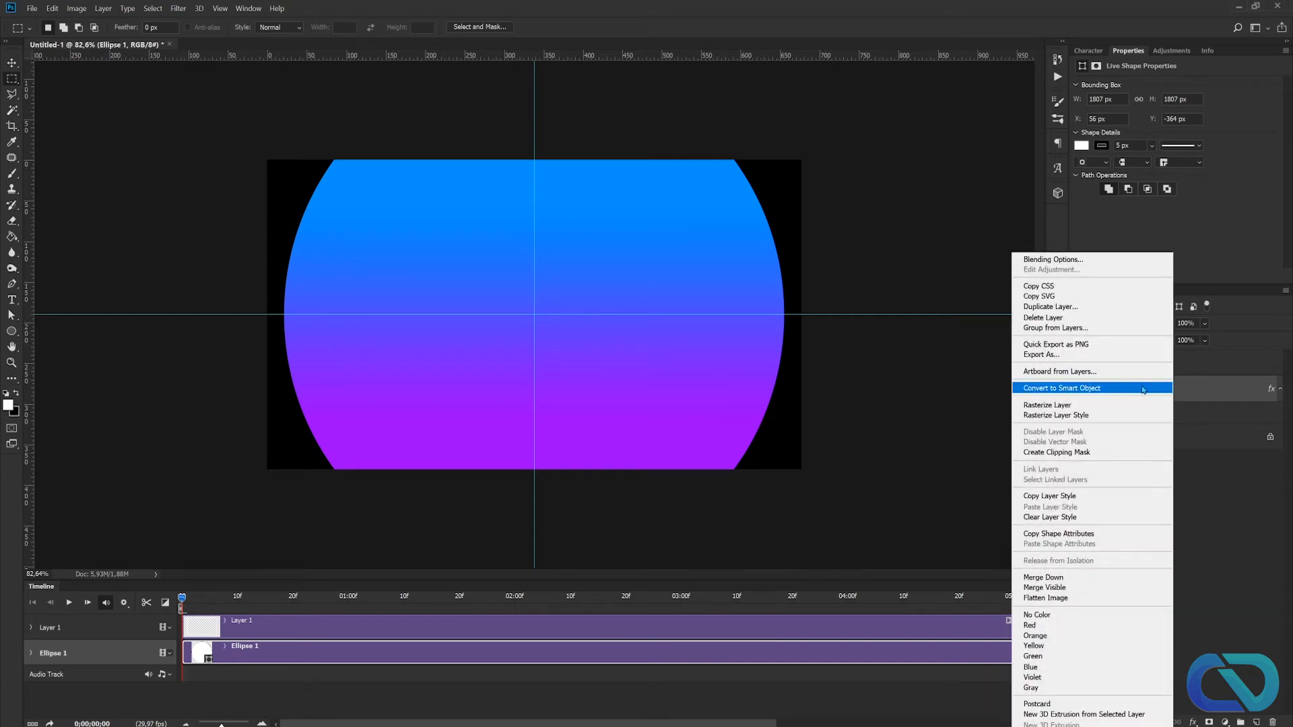
left_click(1143, 390)
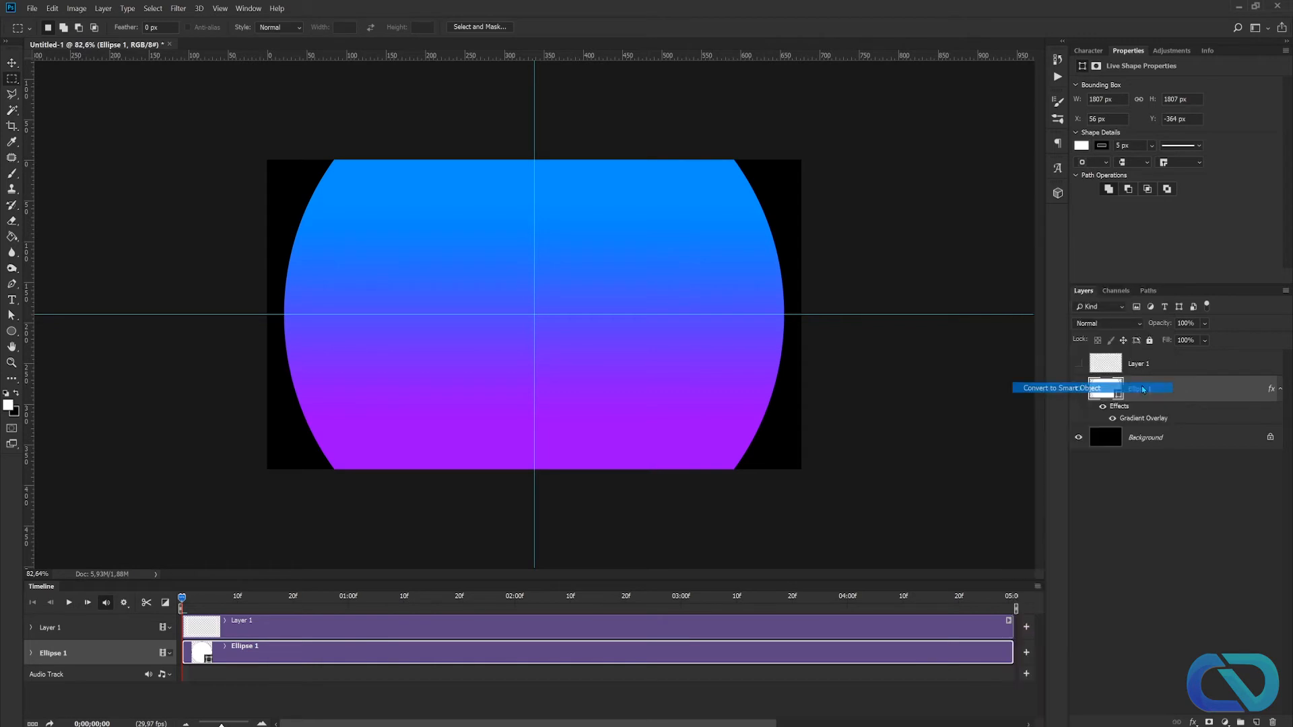
- Add a Transform keyframe to Ellipse 1 at the timeline start and trim both layers' clips to end at 03:00f
left_click(31, 654)
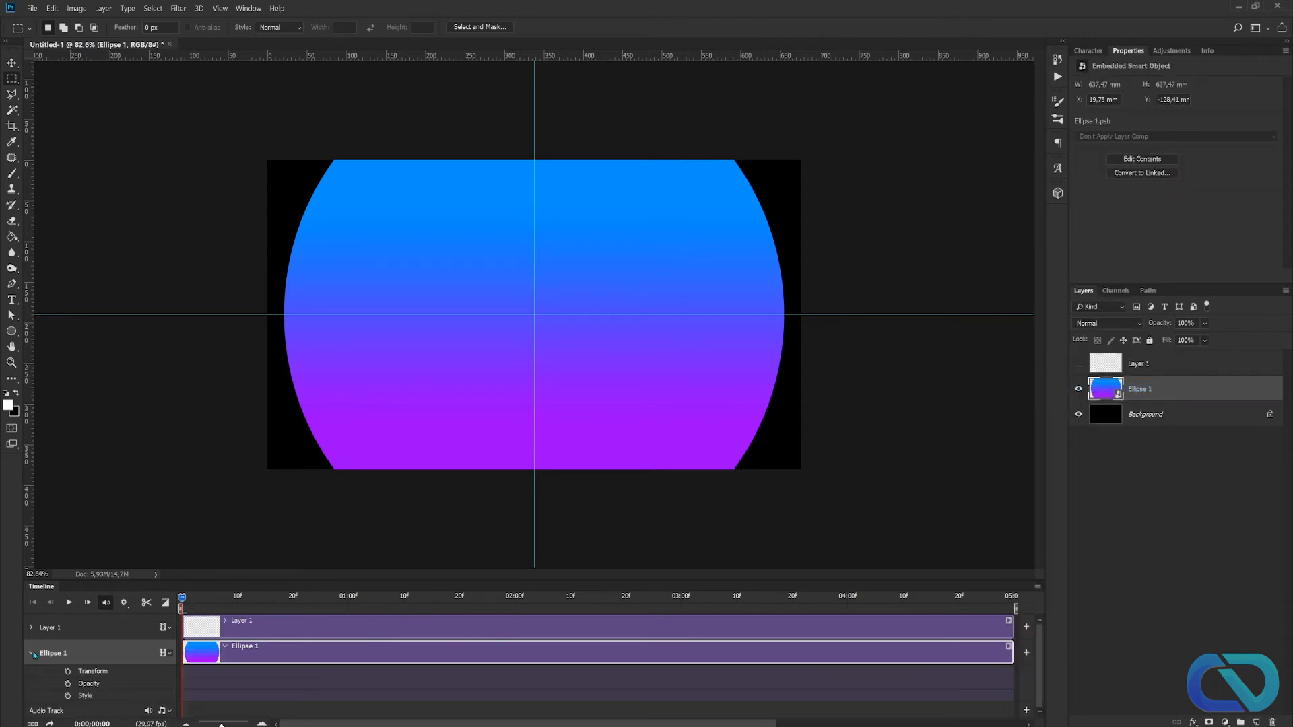
left_click(68, 672)
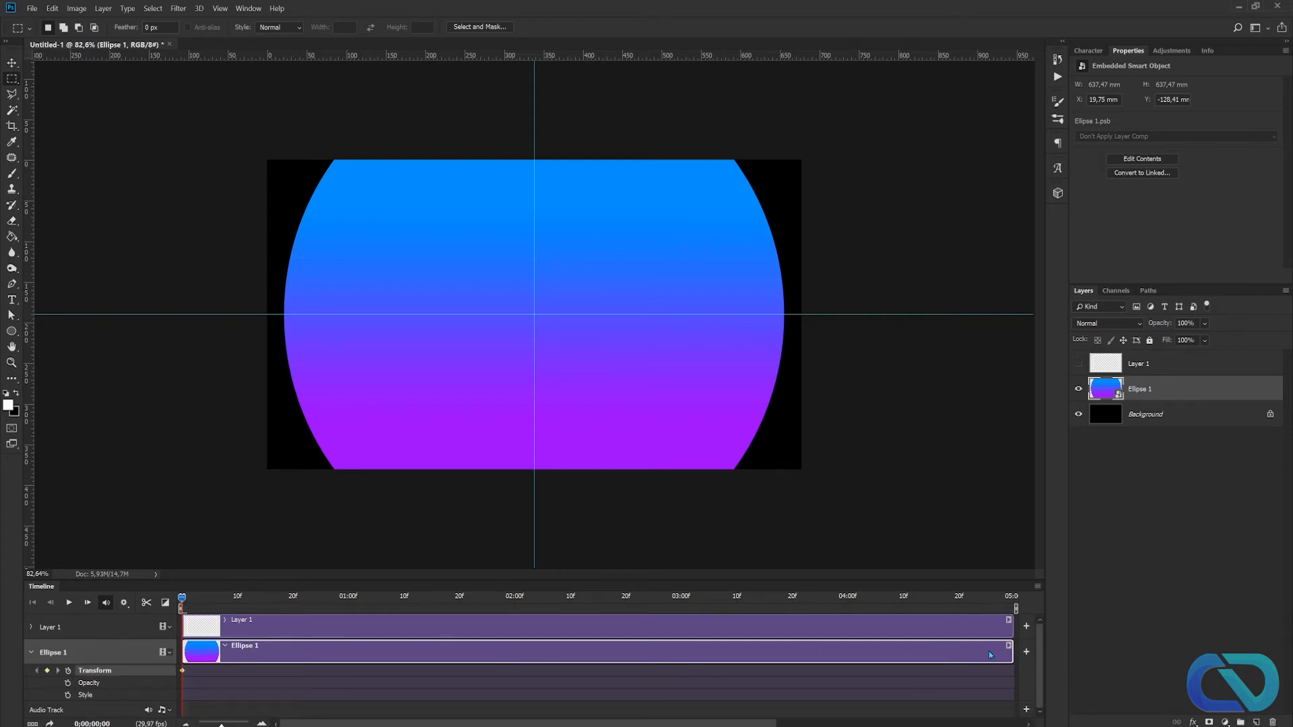
left_click_drag(1010, 655, 683, 652)
left_click_drag(1010, 626, 680, 635)
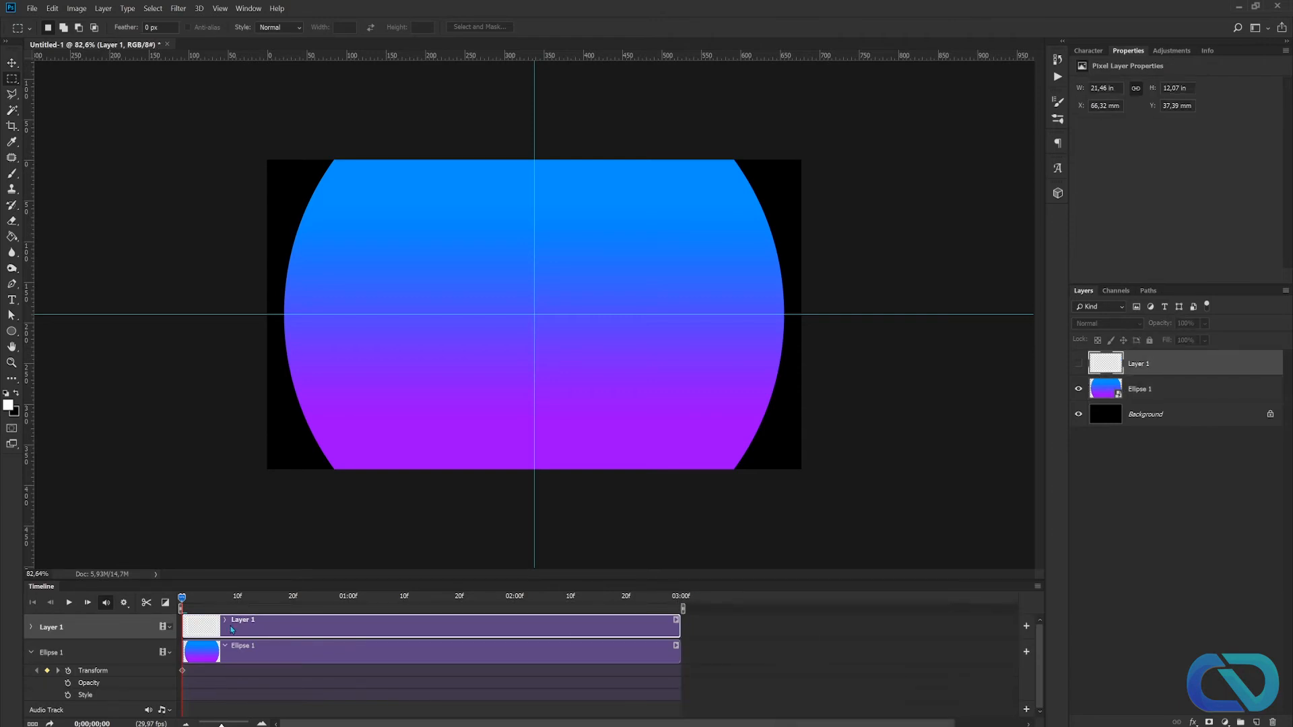
- At 0;00;02;29, rotate Ellipse 1 by 180° about its centre to set the closing Transform keyframe
left_click(182, 671)
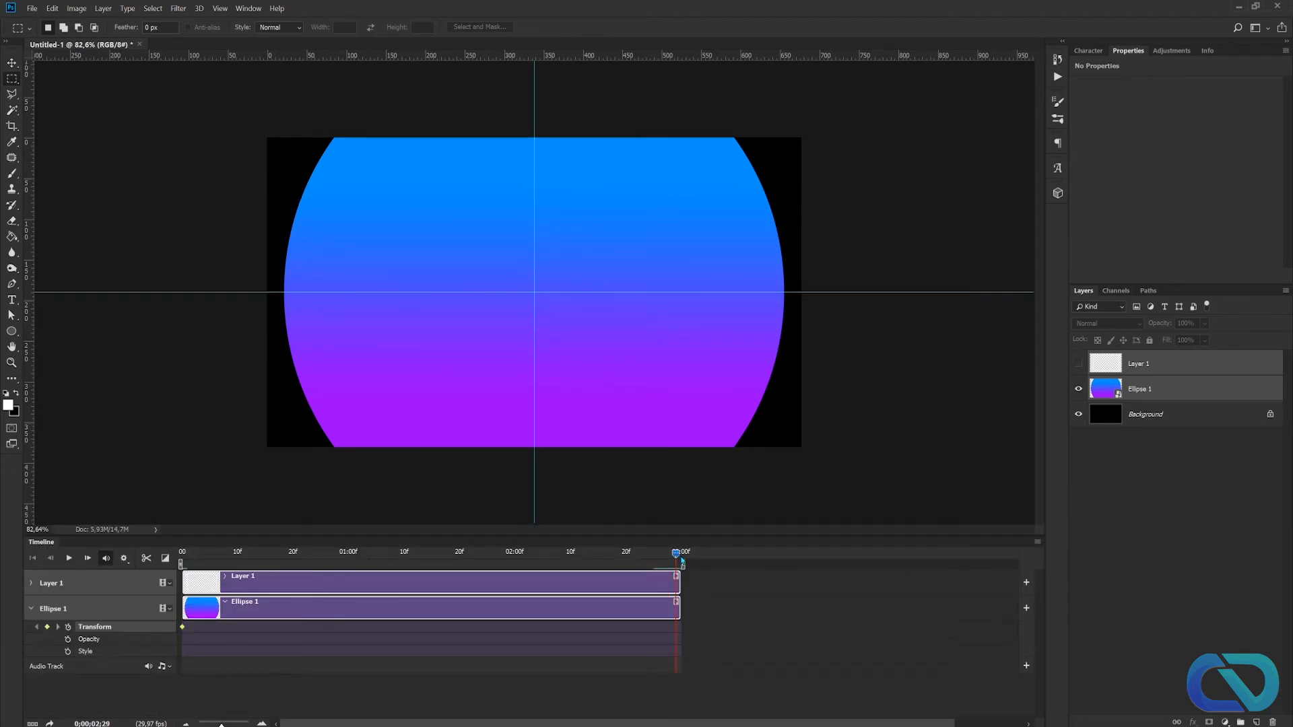
left_click(772, 650)
left_click(651, 610)
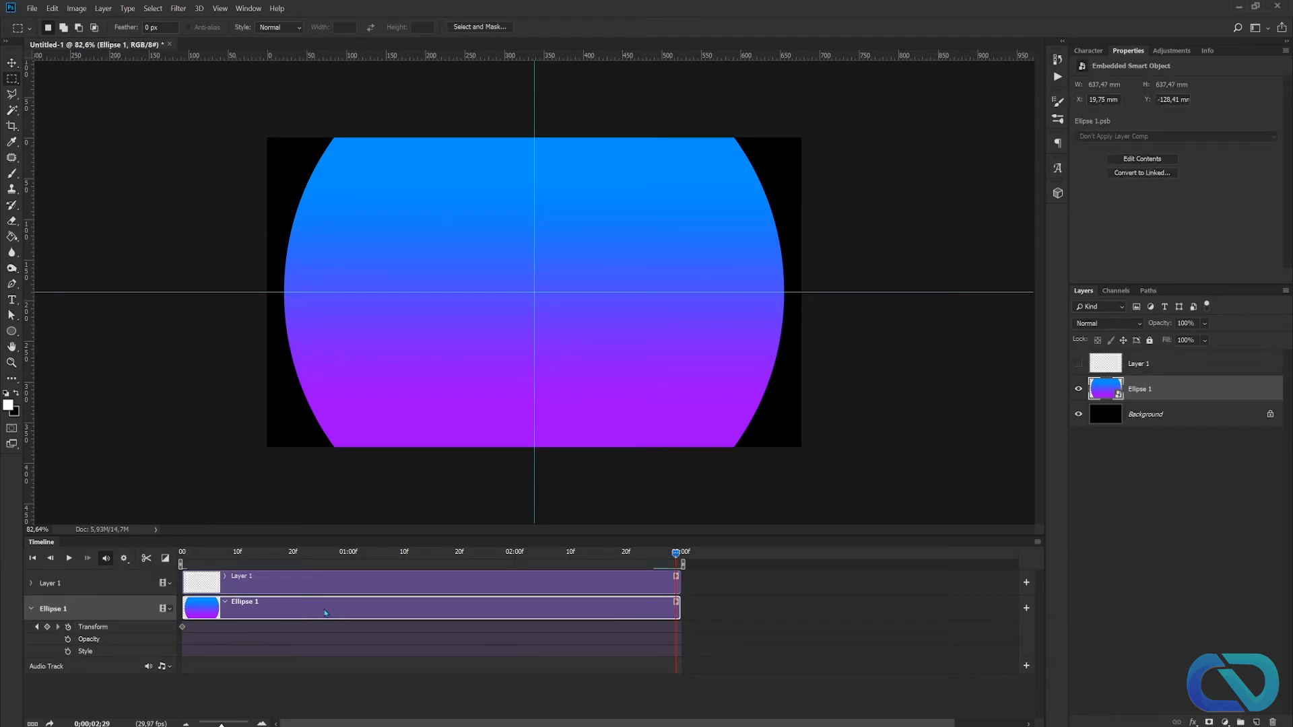
key("ctrl+t")
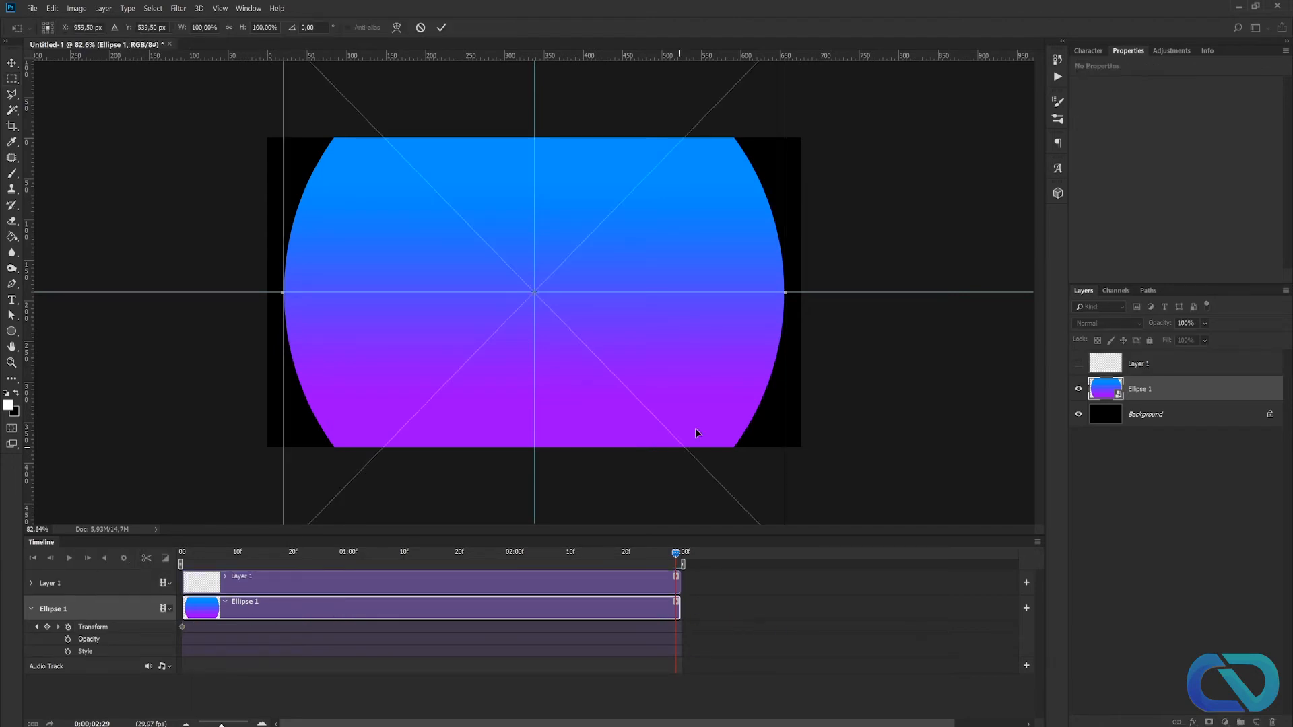
key("ctrl+0")
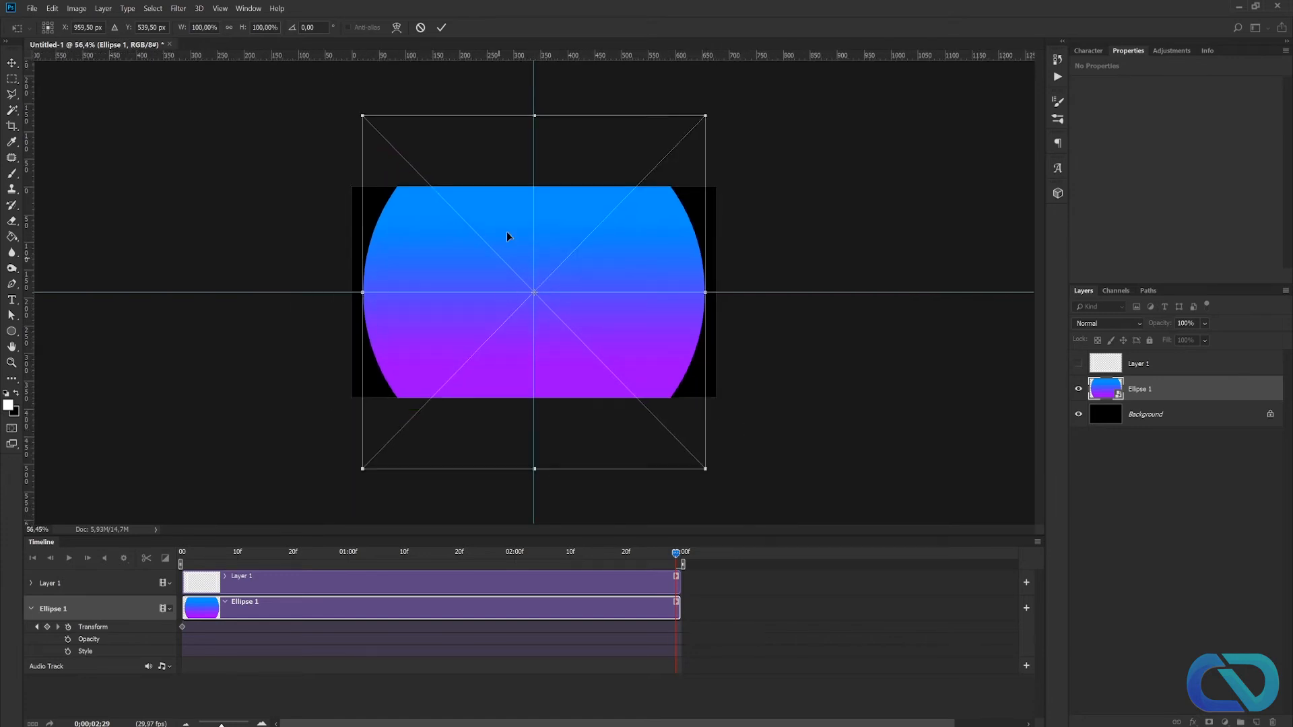
left_click_drag(717, 479, 354, 138)
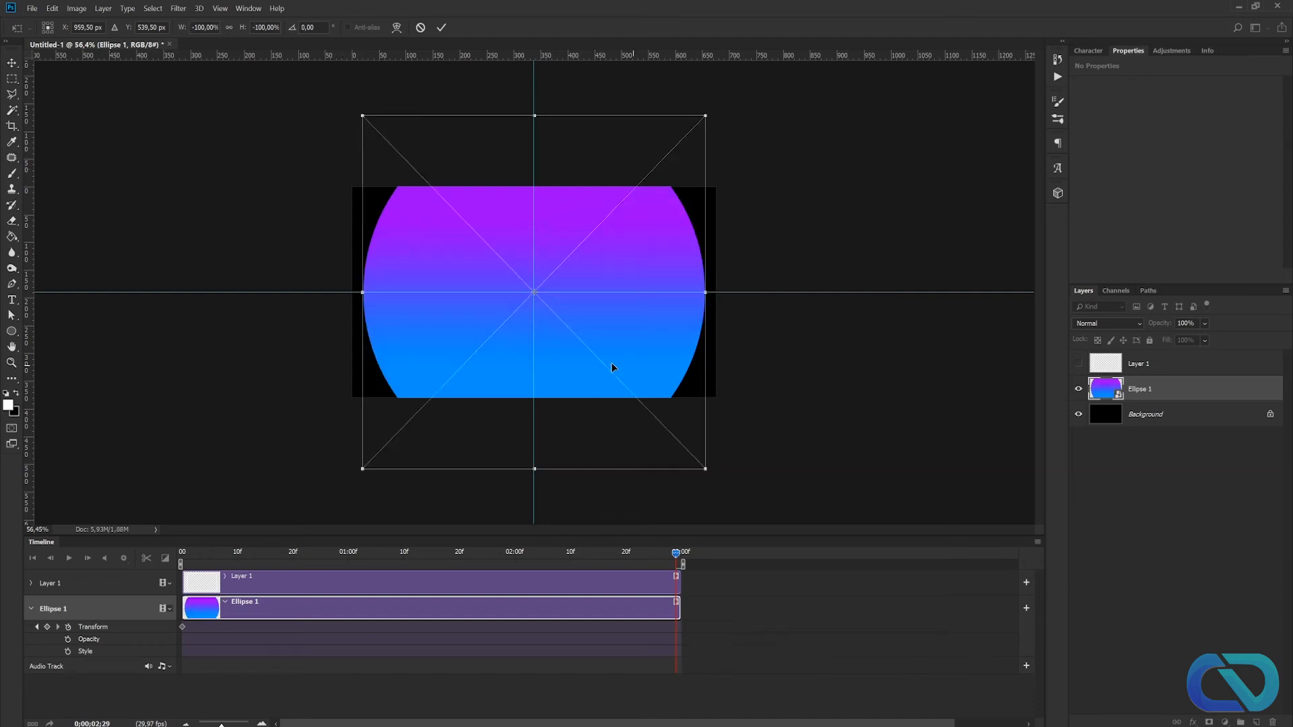
key("Return")
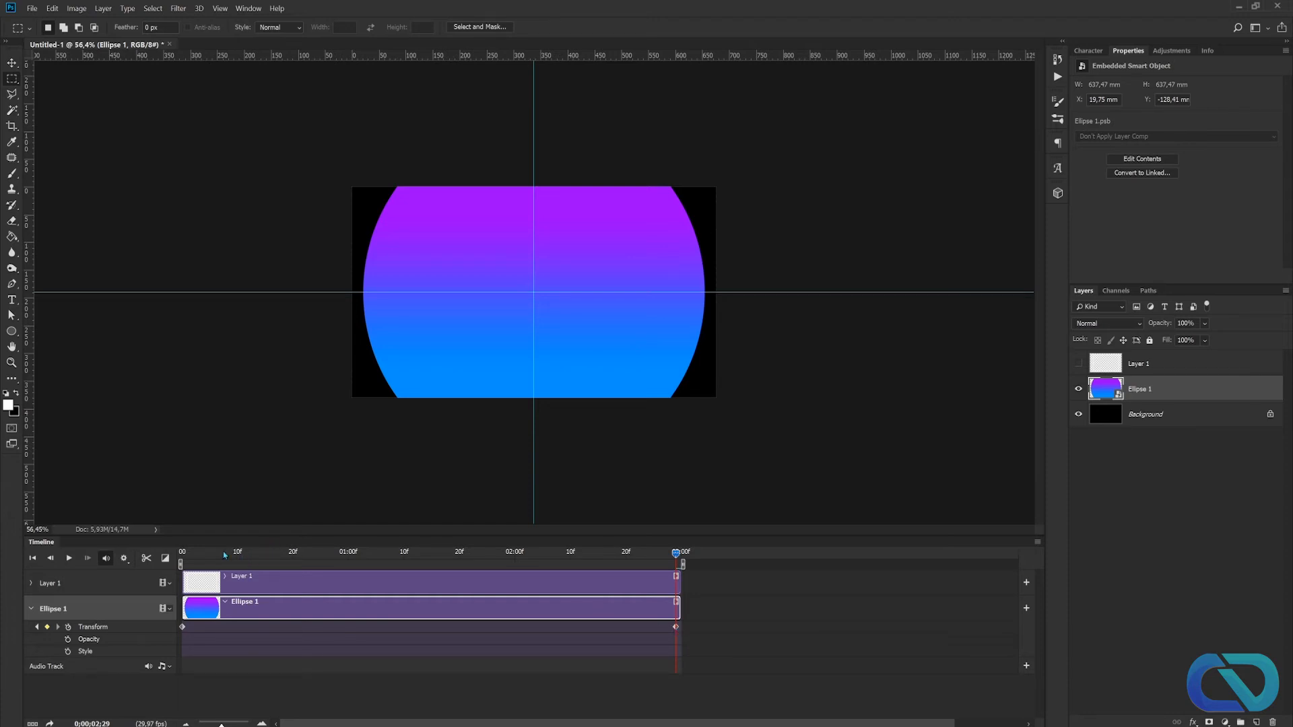
- Play the circle's rotation animation from the start of the timeline
left_click(180, 553)
key("space")
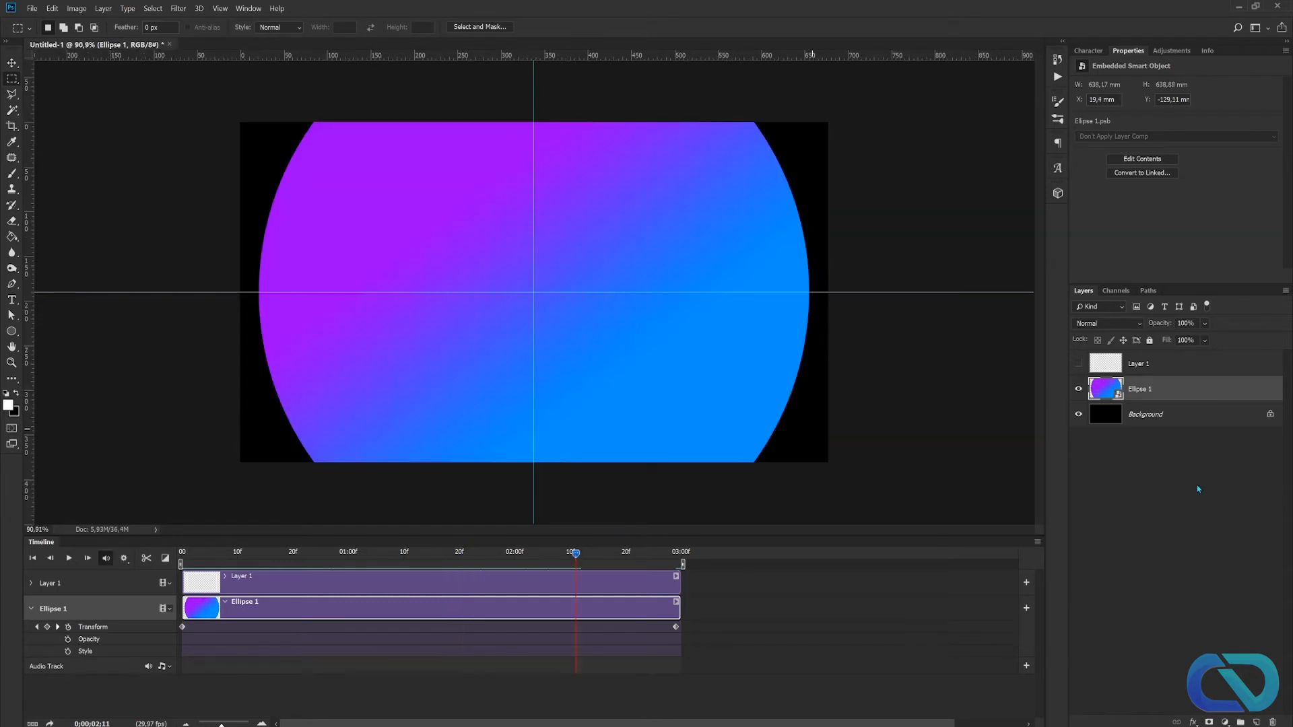
left_click(1163, 450)
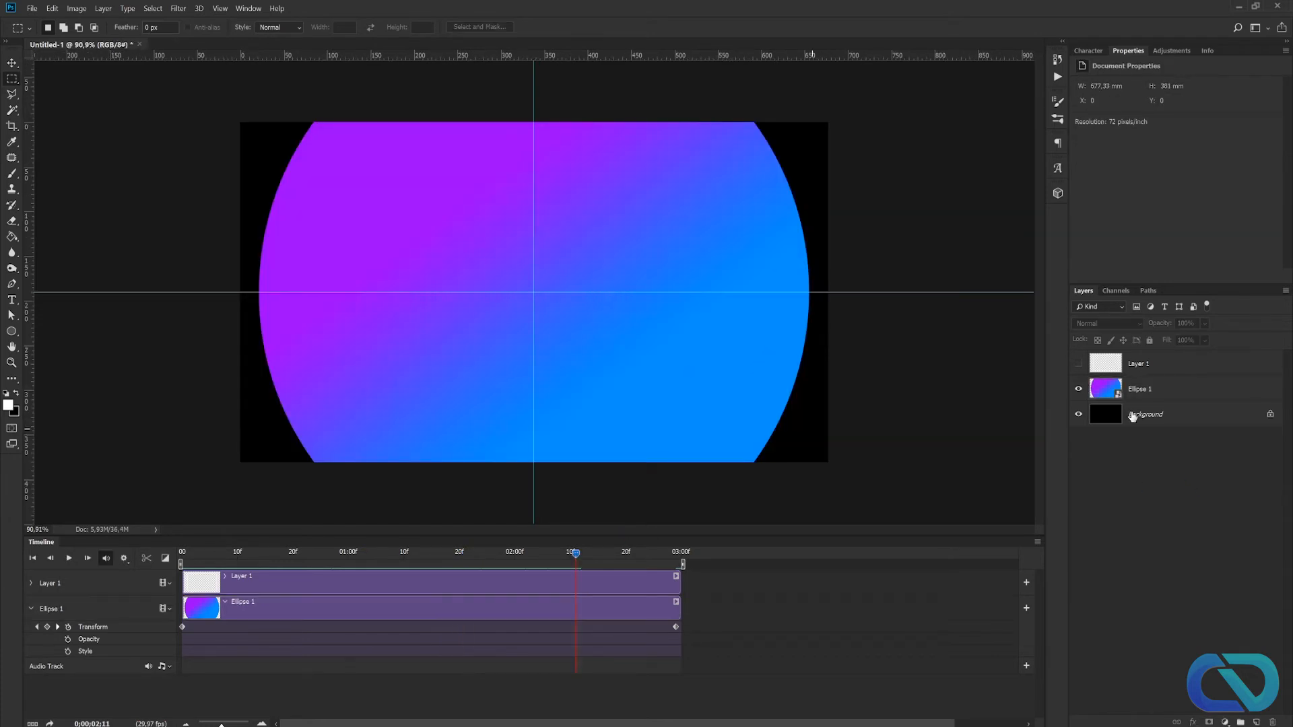
- Show the frame layer Layer 1 and move it beneath Ellipse 1 in the layer order
left_click(1080, 363)
left_click(1162, 366)
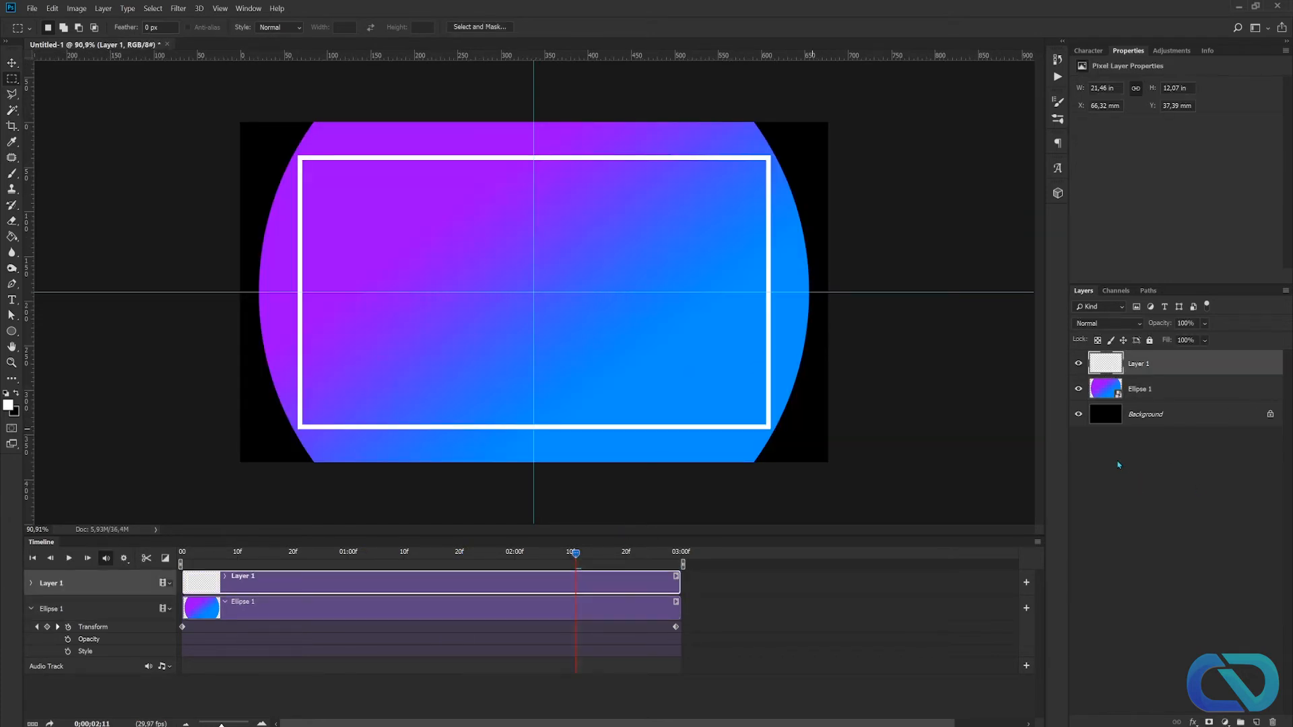
left_click_drag(1160, 366, 1155, 404)
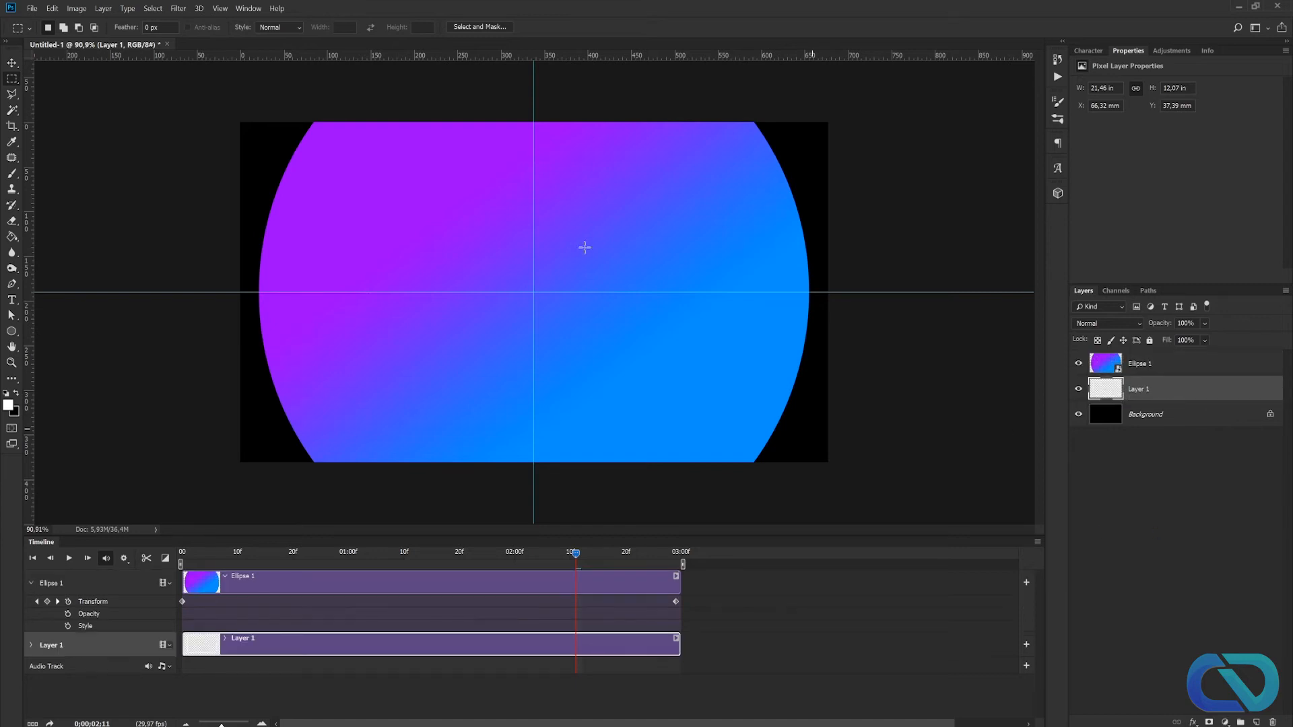
left_click(1141, 442)
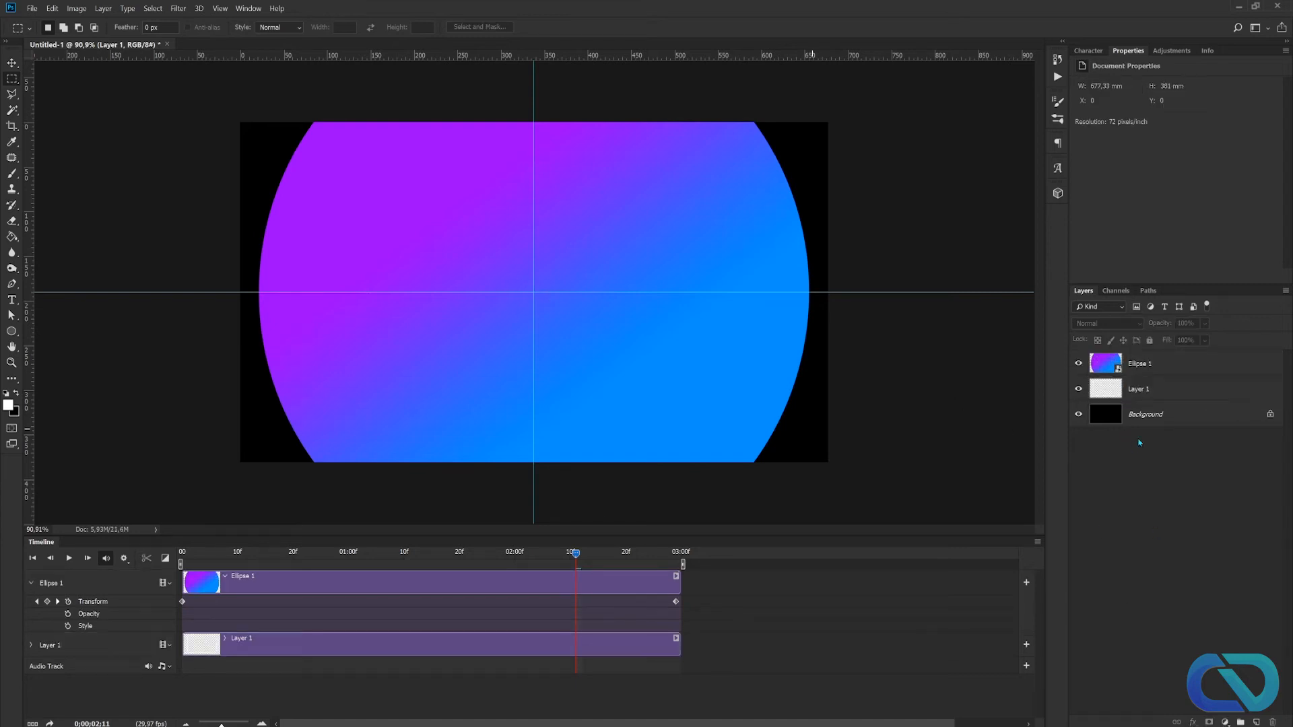
- Create a clipping mask that clips the gradient Ellipse 1 to the rectangular frame on Layer 1
left_click(1200, 368)
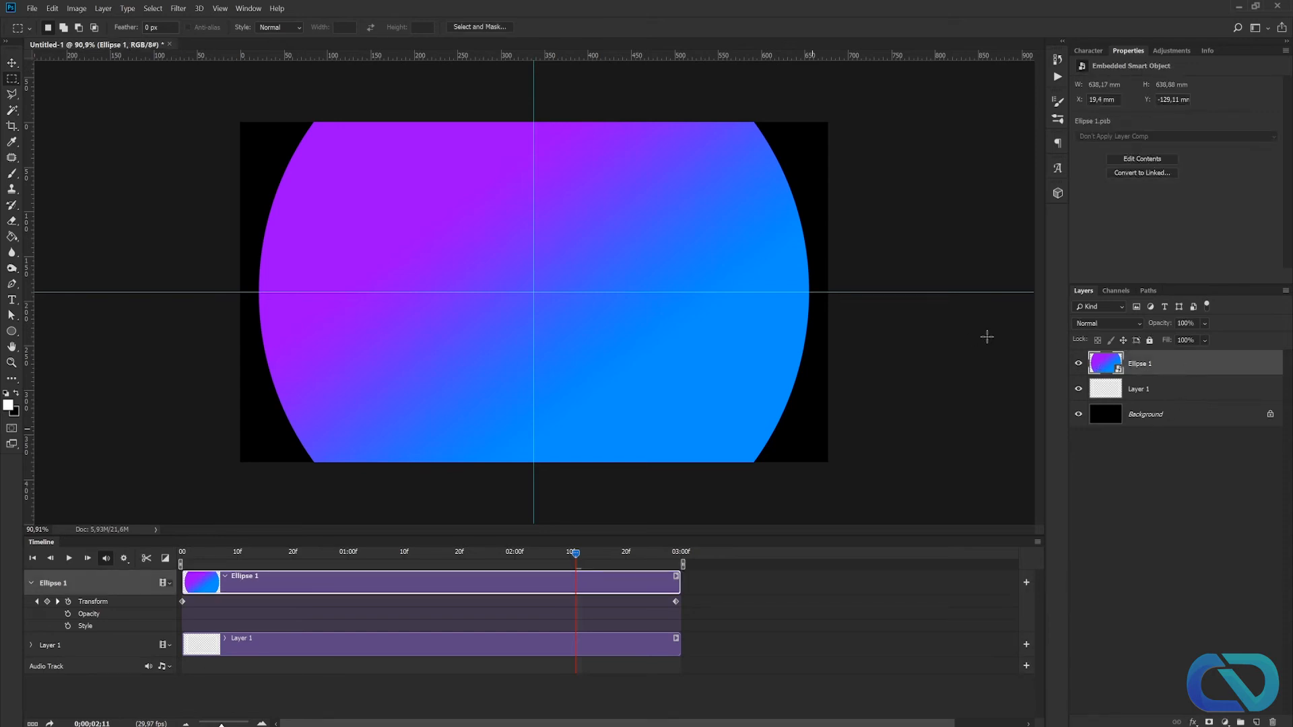
right_click(1160, 365)
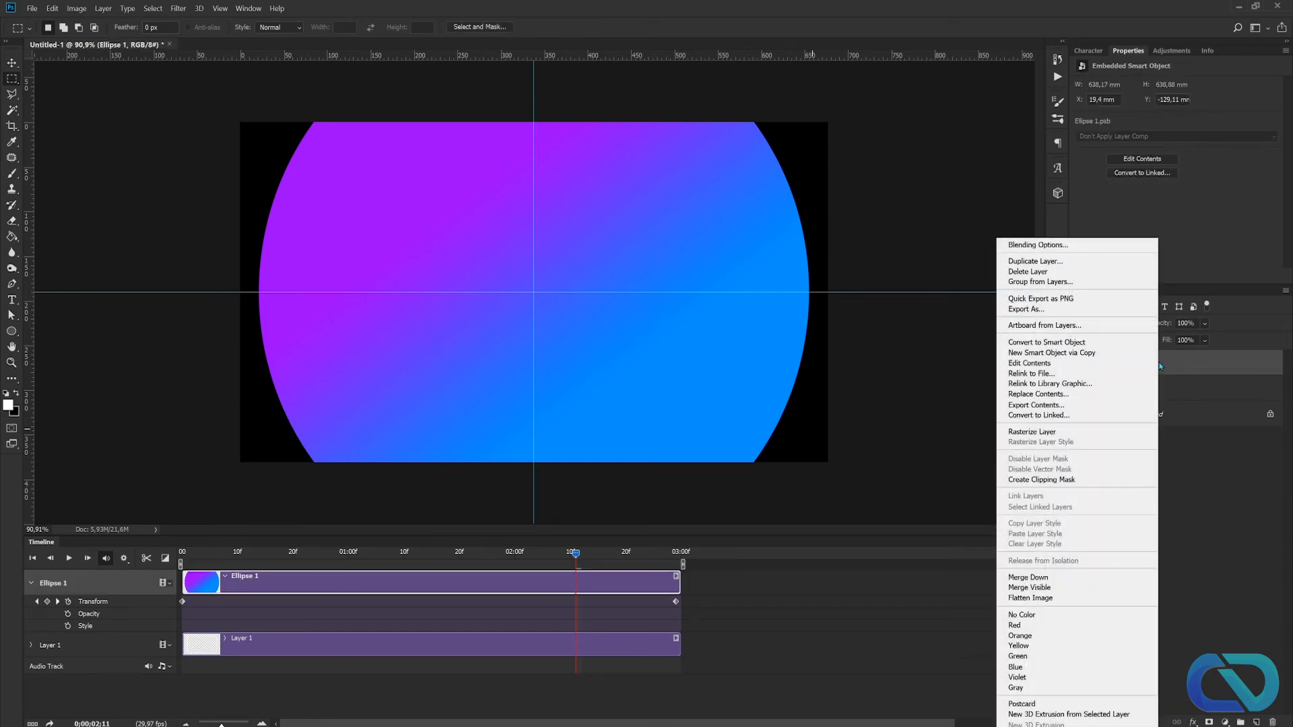
left_click(1051, 479)
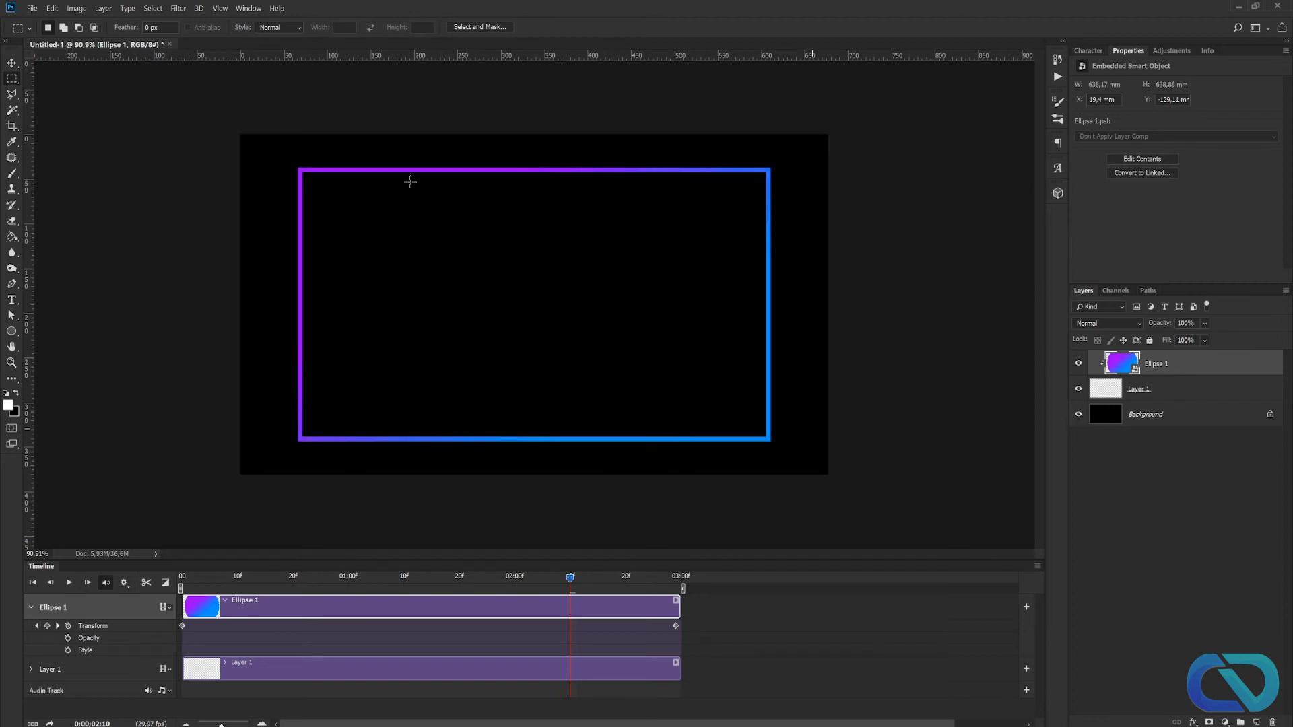
- Hide the black Background layer and set the Save for Web export of the animated frame to GIF format
left_click(1078, 422)
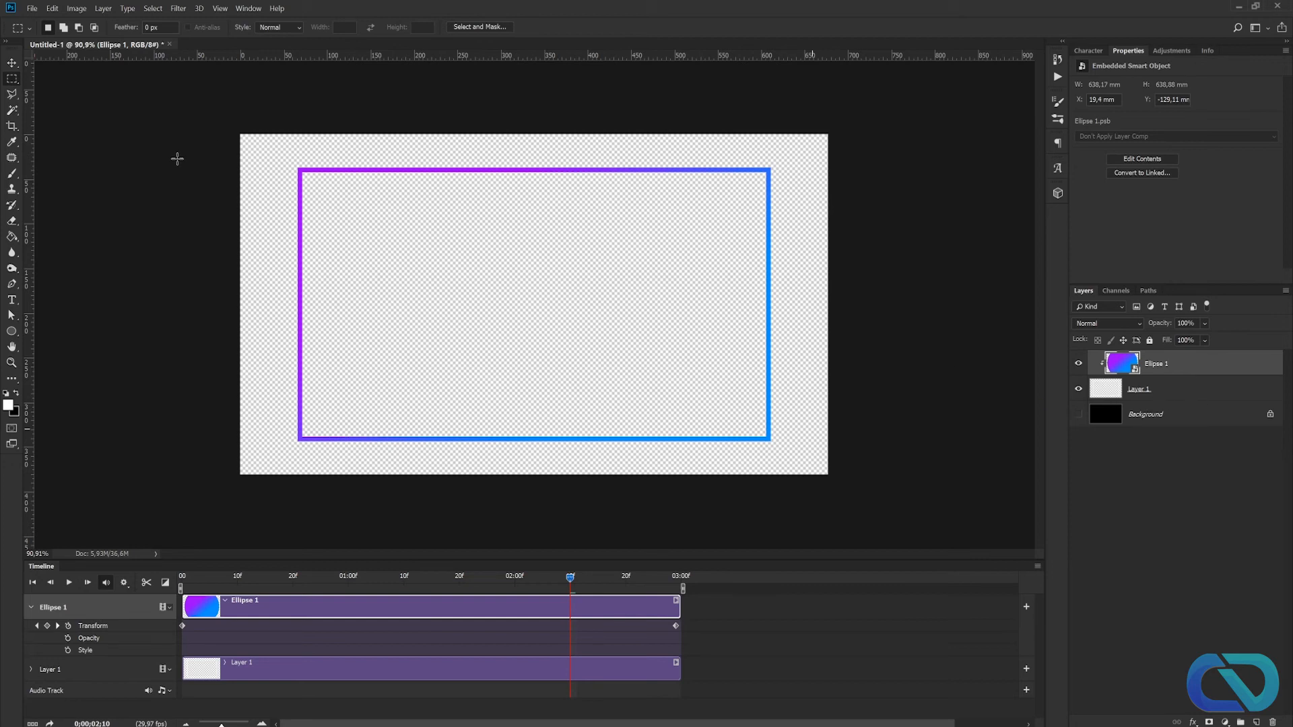
left_click(33, 8)
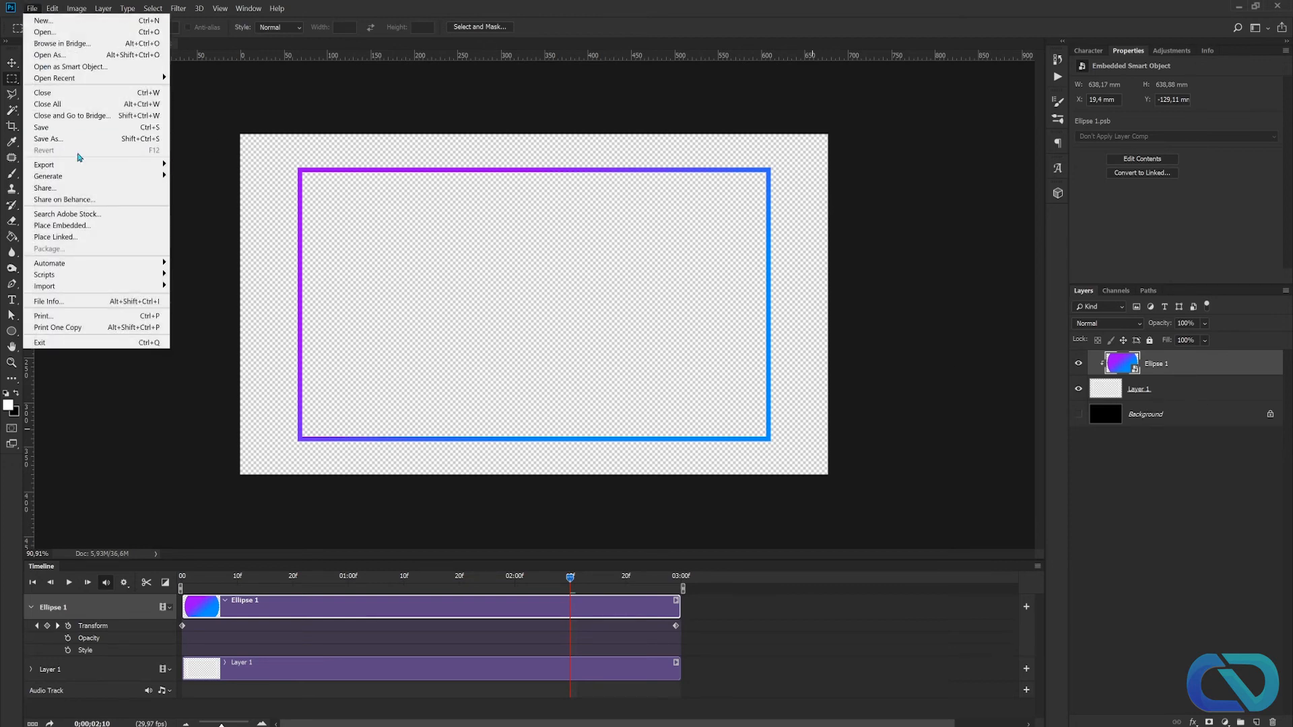
mouse_move(77, 166)
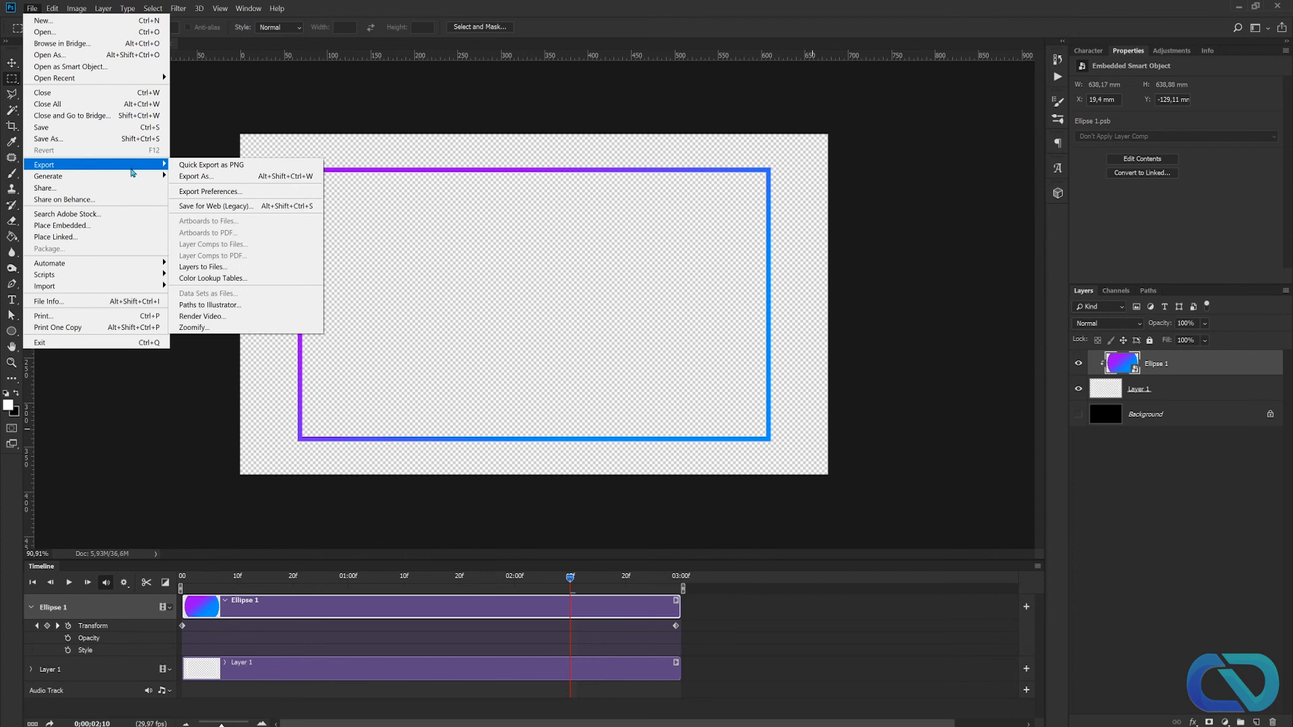
left_click(194, 210)
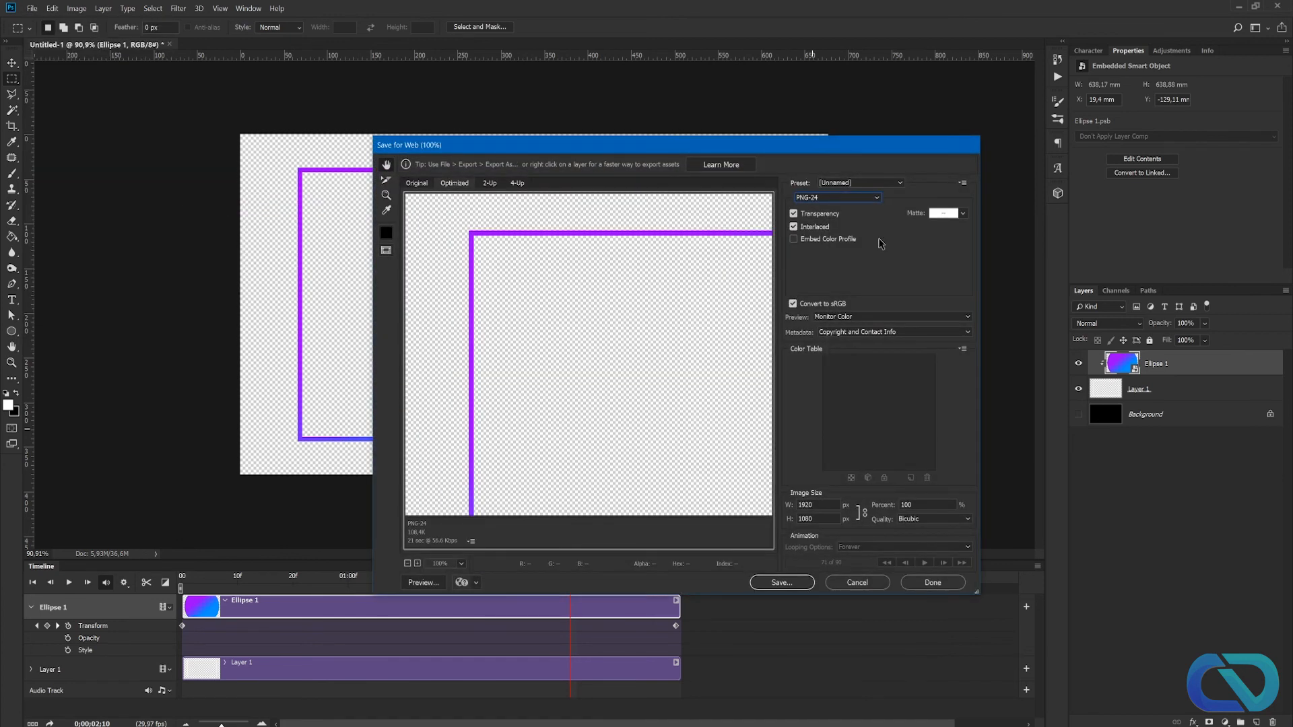
left_click(869, 198)
left_click(807, 209)
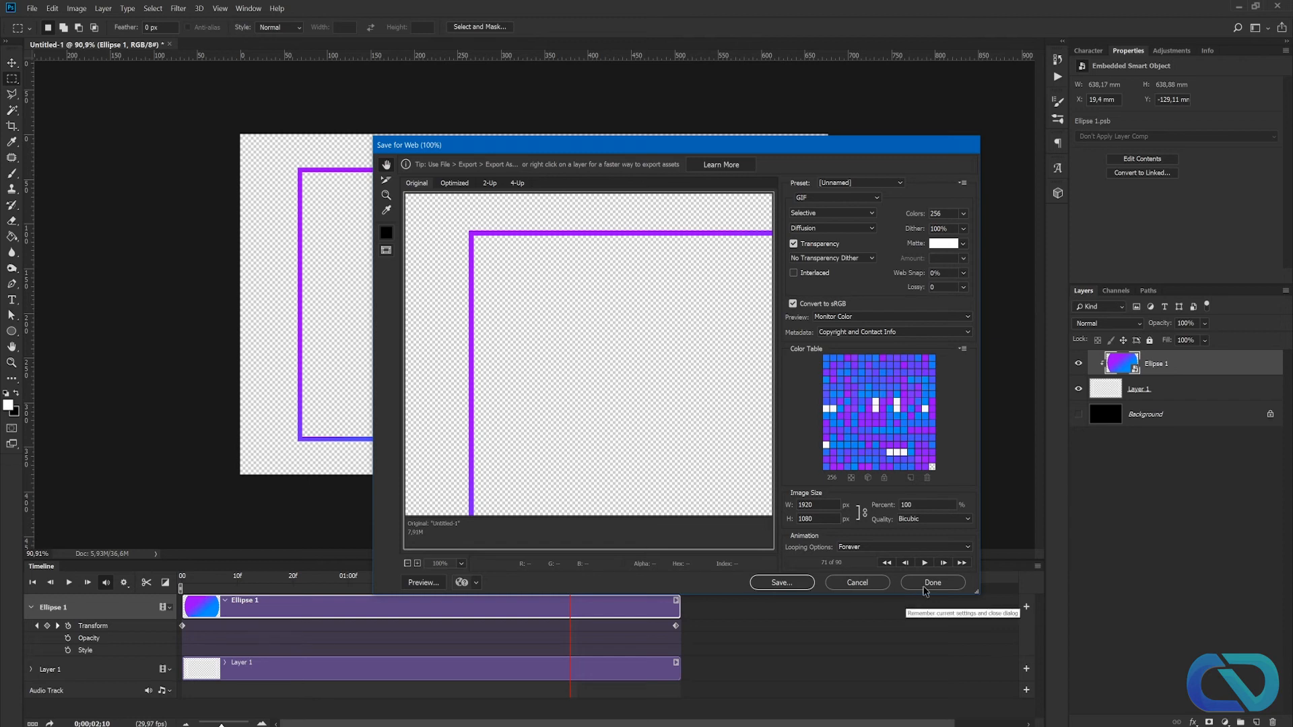
left_click(925, 590)
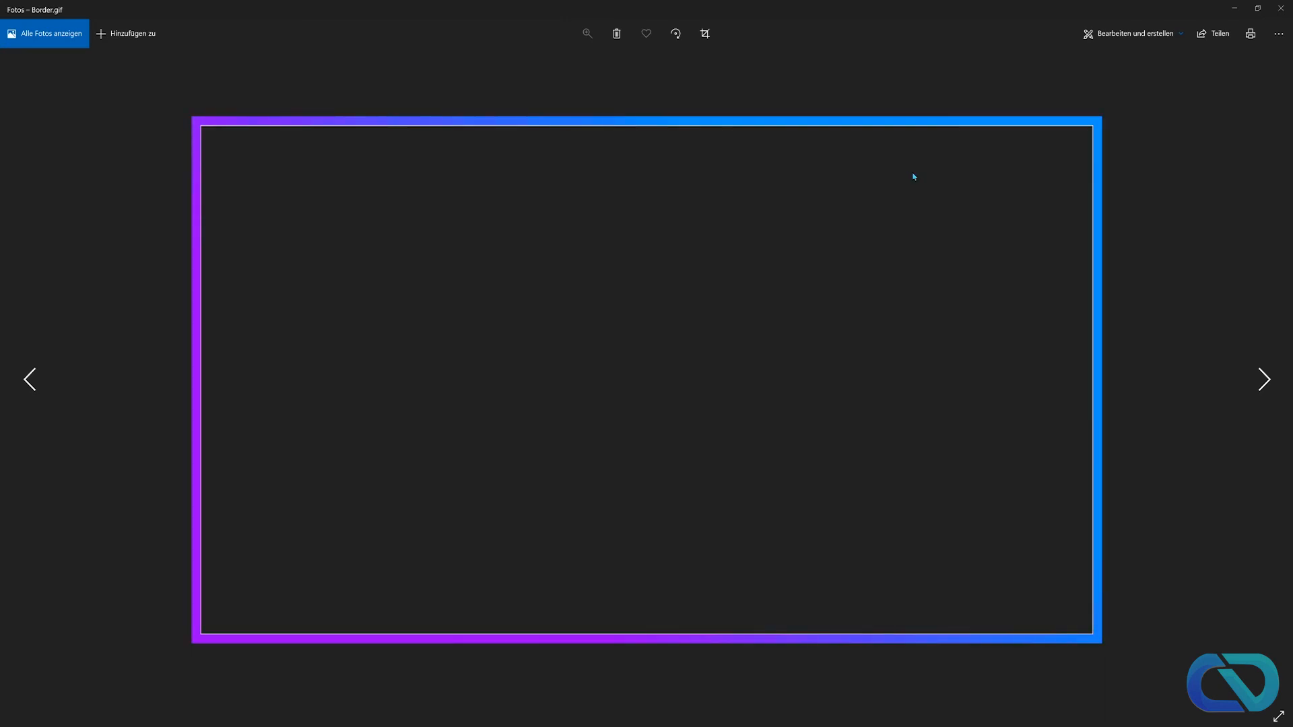
- Close the Border.gif preview and, in Streamlabs OBS, add a new media source named Facecamborder to the rec scene
left_click(1280, 8)
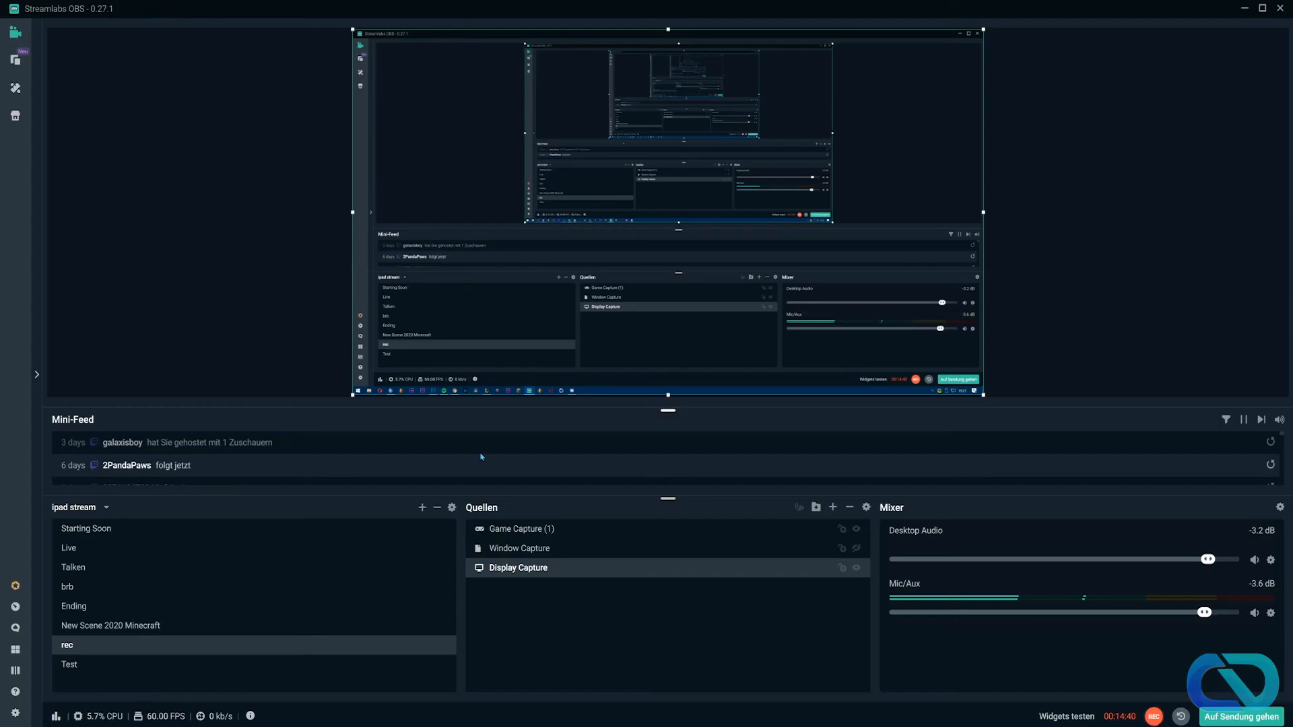
left_click(833, 507)
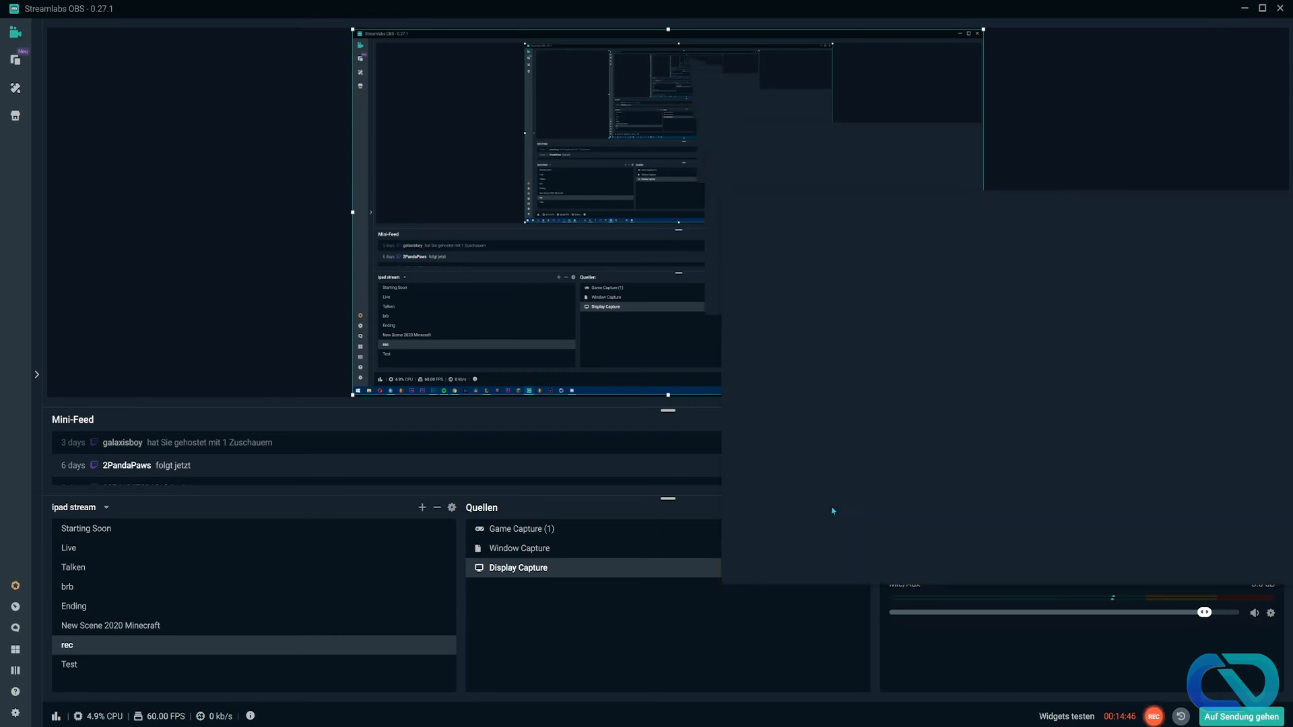
left_click_drag(884, 200, 660, 179)
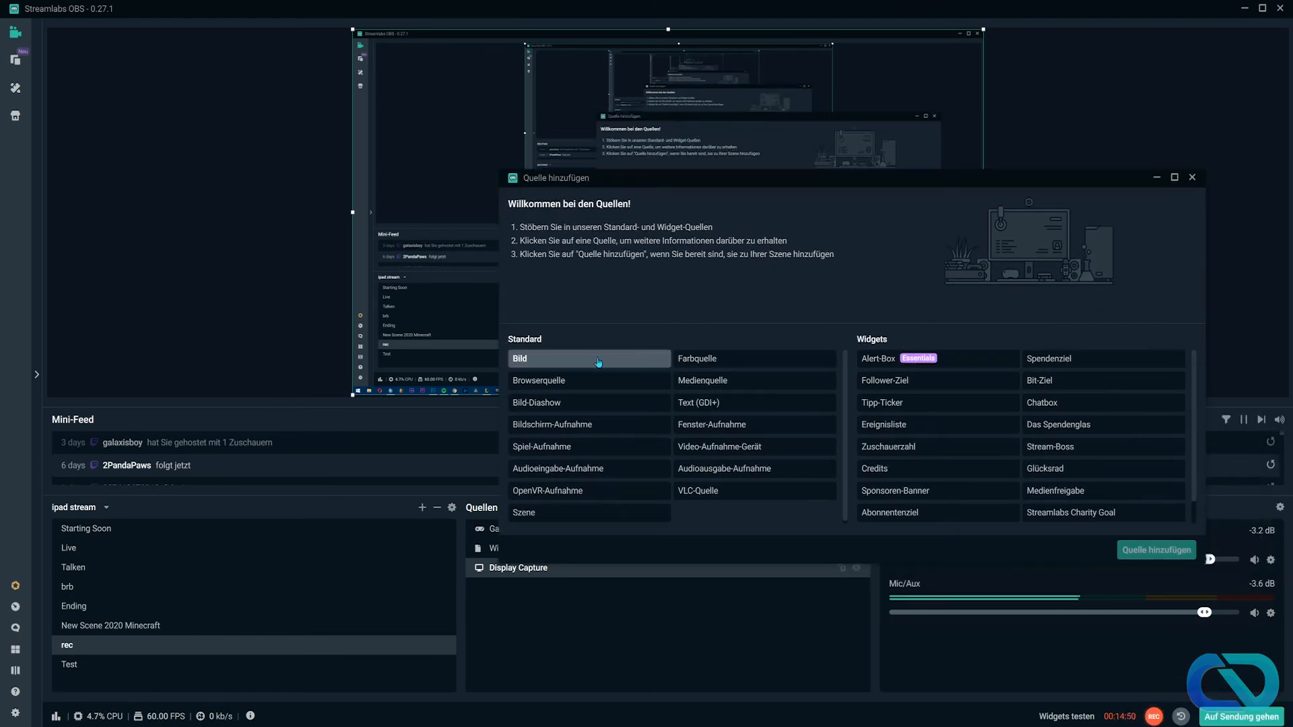
left_click(696, 379)
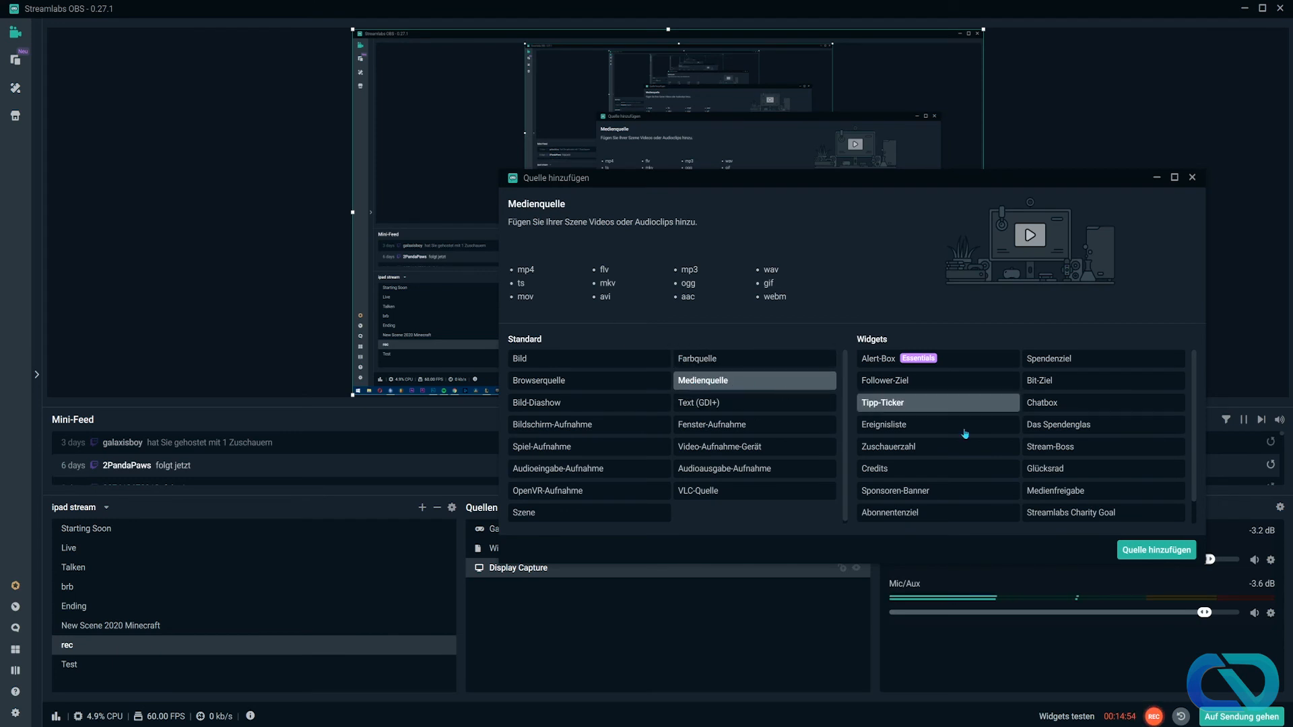
left_click(1155, 550)
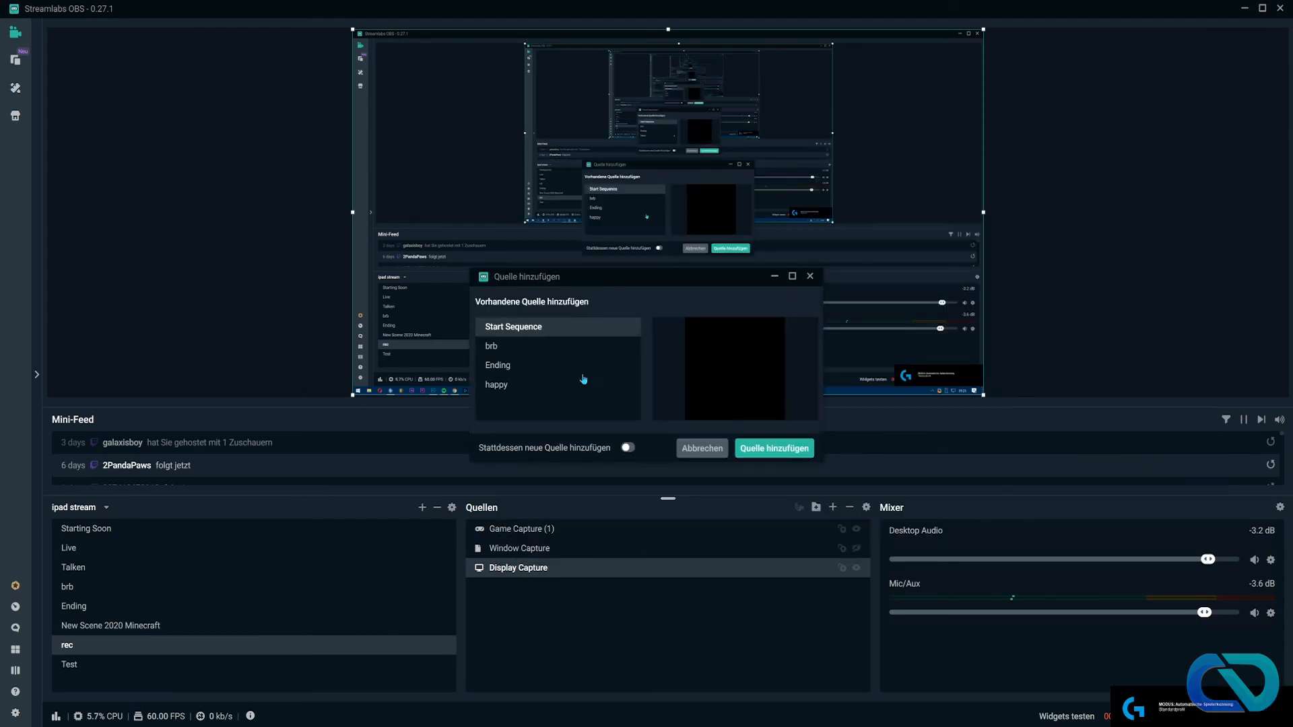
left_click(628, 448)
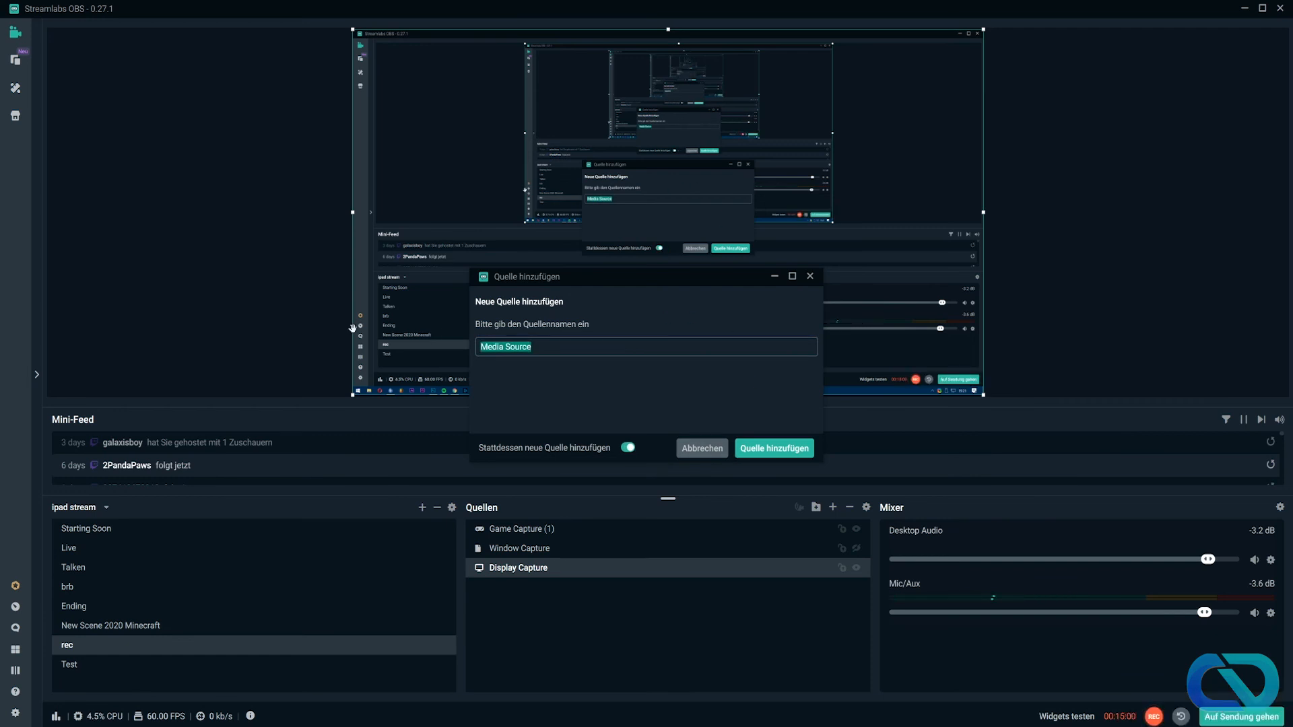
type("Facecam")
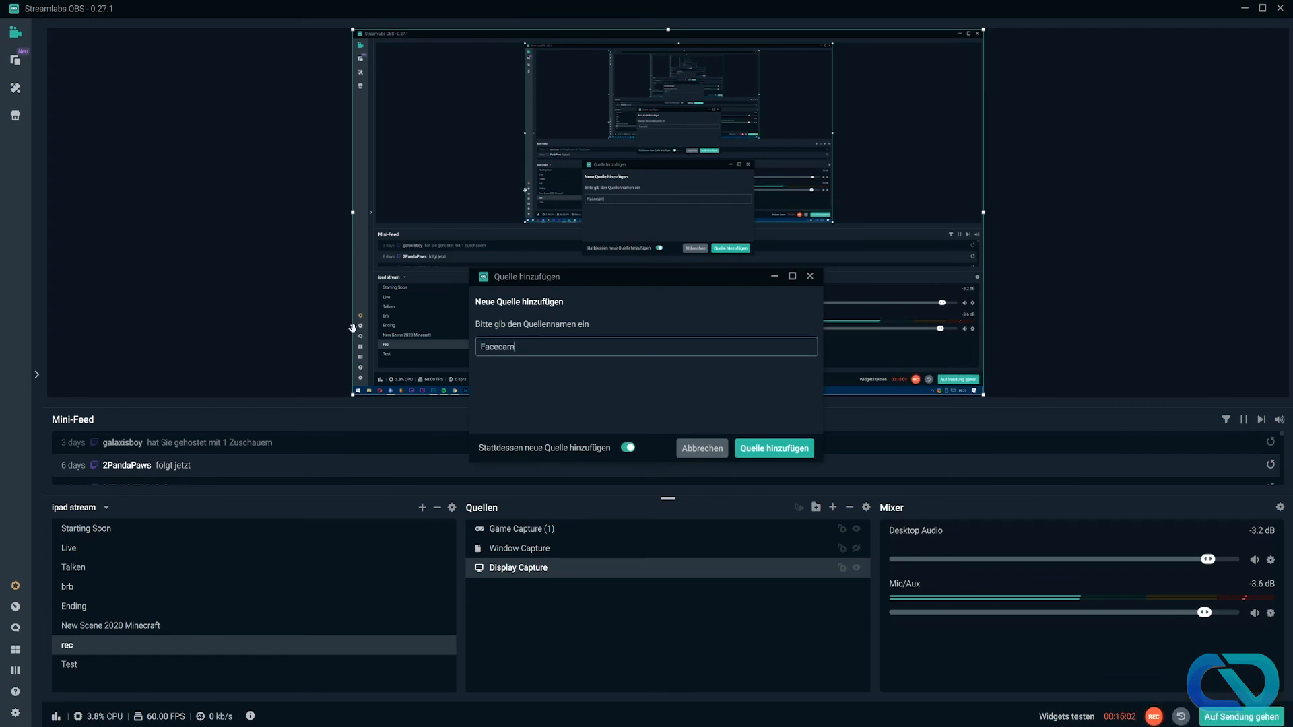
type("border")
left_click(774, 449)
- Load Border.gif from the desktop as the media source's local file and enable endless looping
left_click(788, 304)
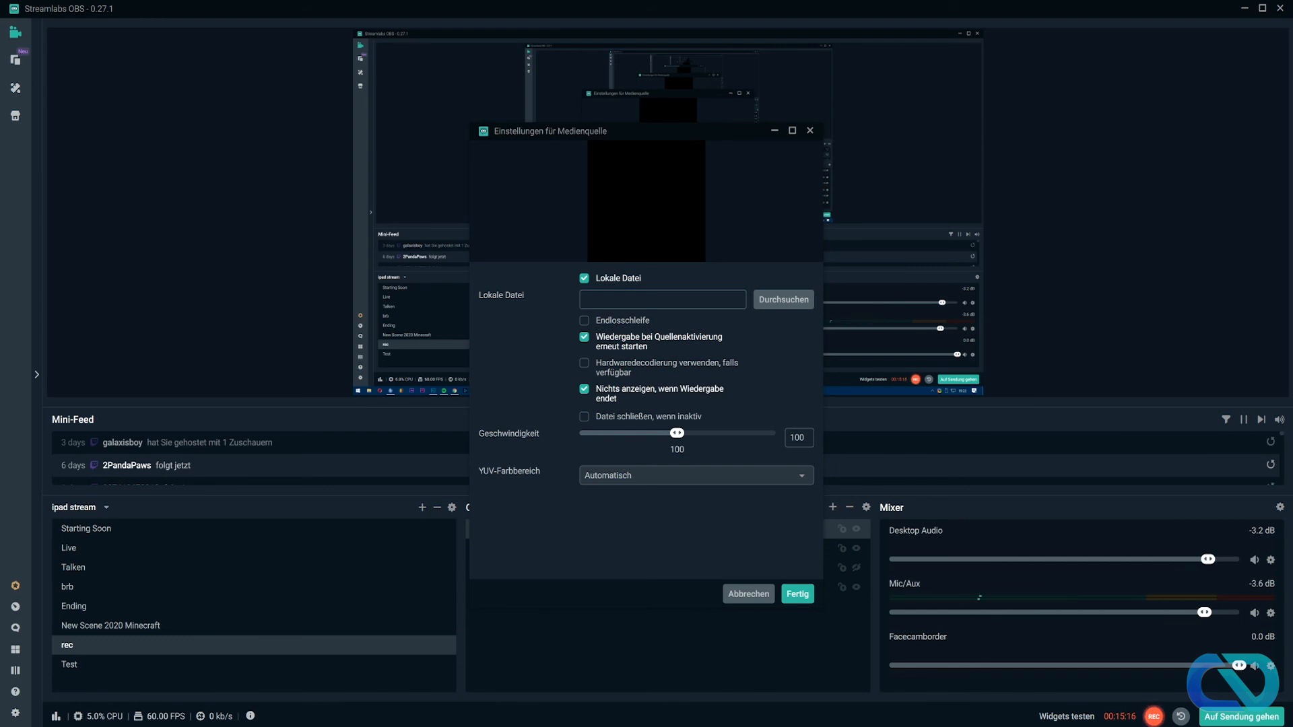
double_click(652, 193)
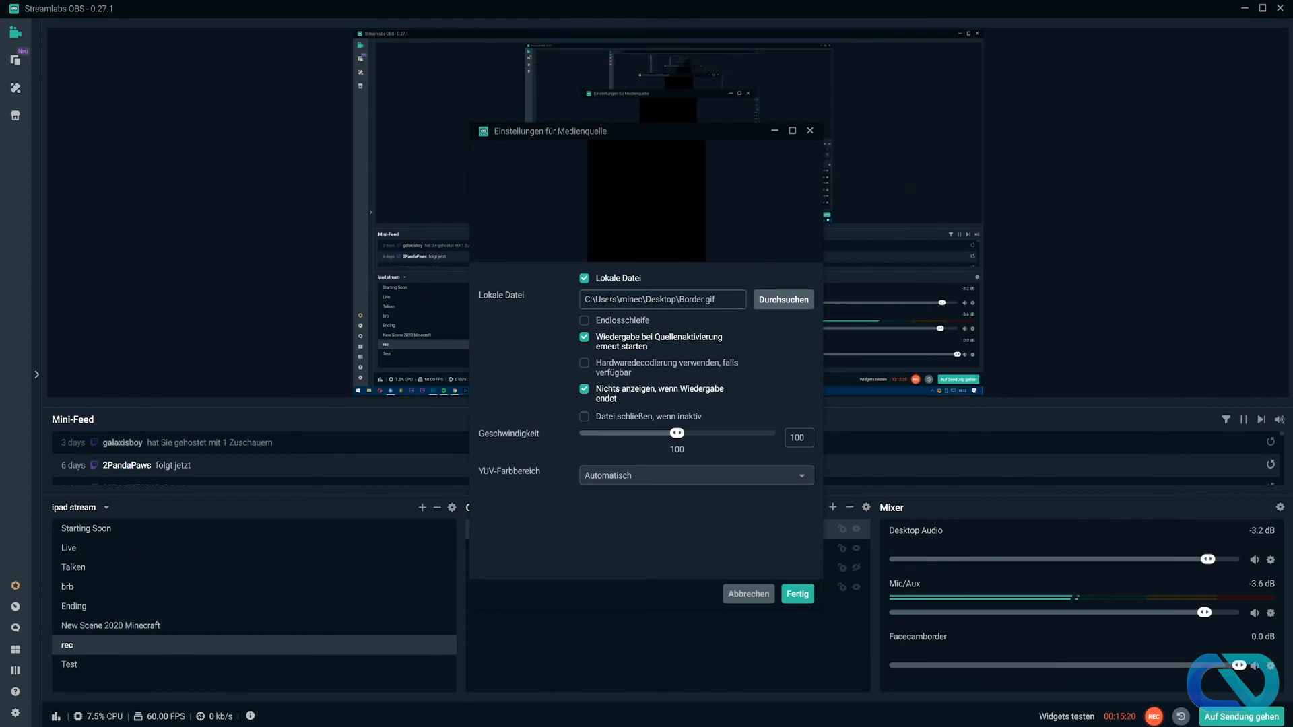
left_click(585, 320)
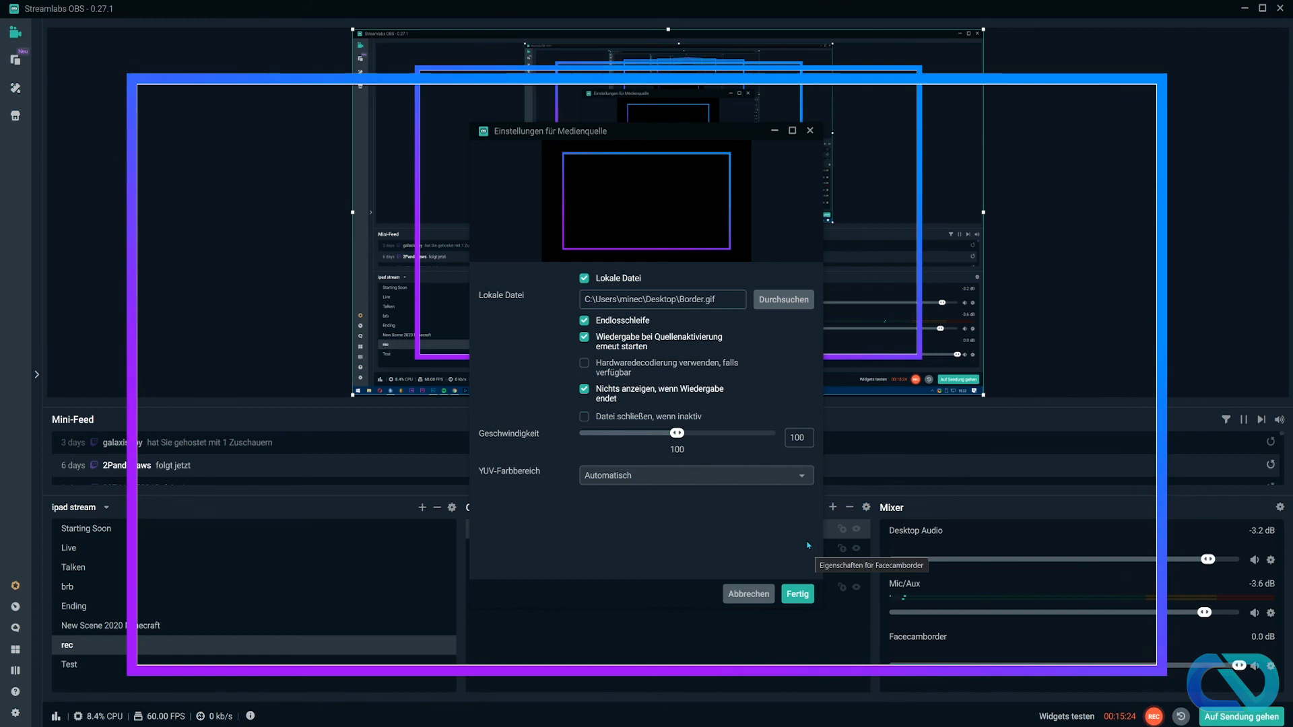
left_click(787, 591)
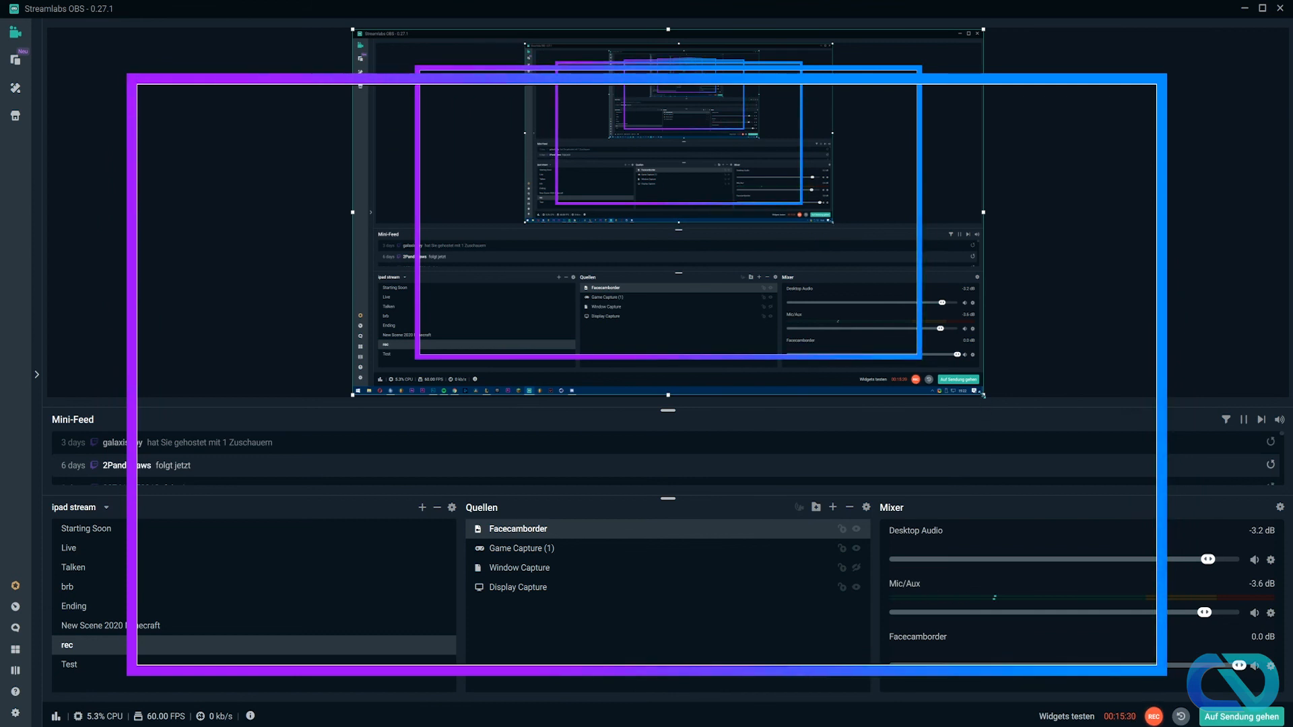
- Scale the Facecamborder source down to about half the canvas width and align it with the canvas's upper-left corner
left_click_drag(983, 395, 563, 221)
left_click_drag(525, 146, 528, 154)
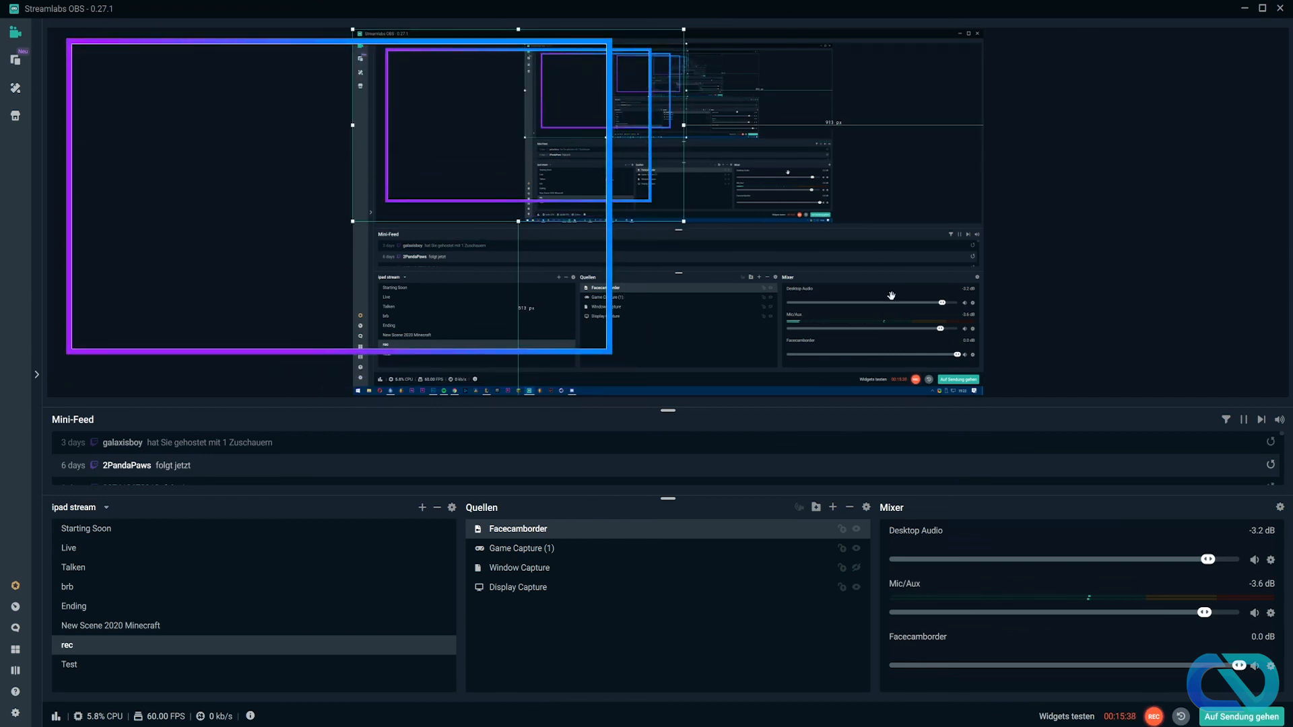
- Set the playback speed of the Facecamborder media source to 50
right_click(532, 531)
left_click(576, 438)
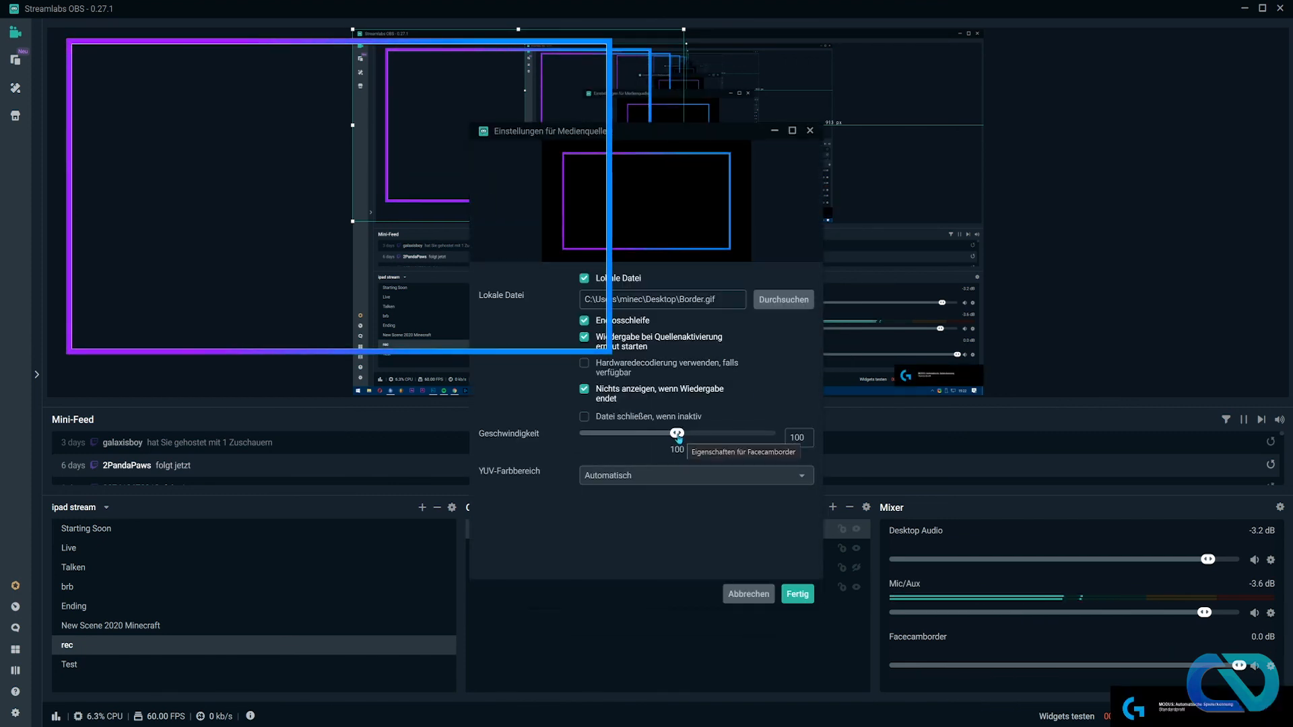
left_click_drag(678, 437, 630, 448)
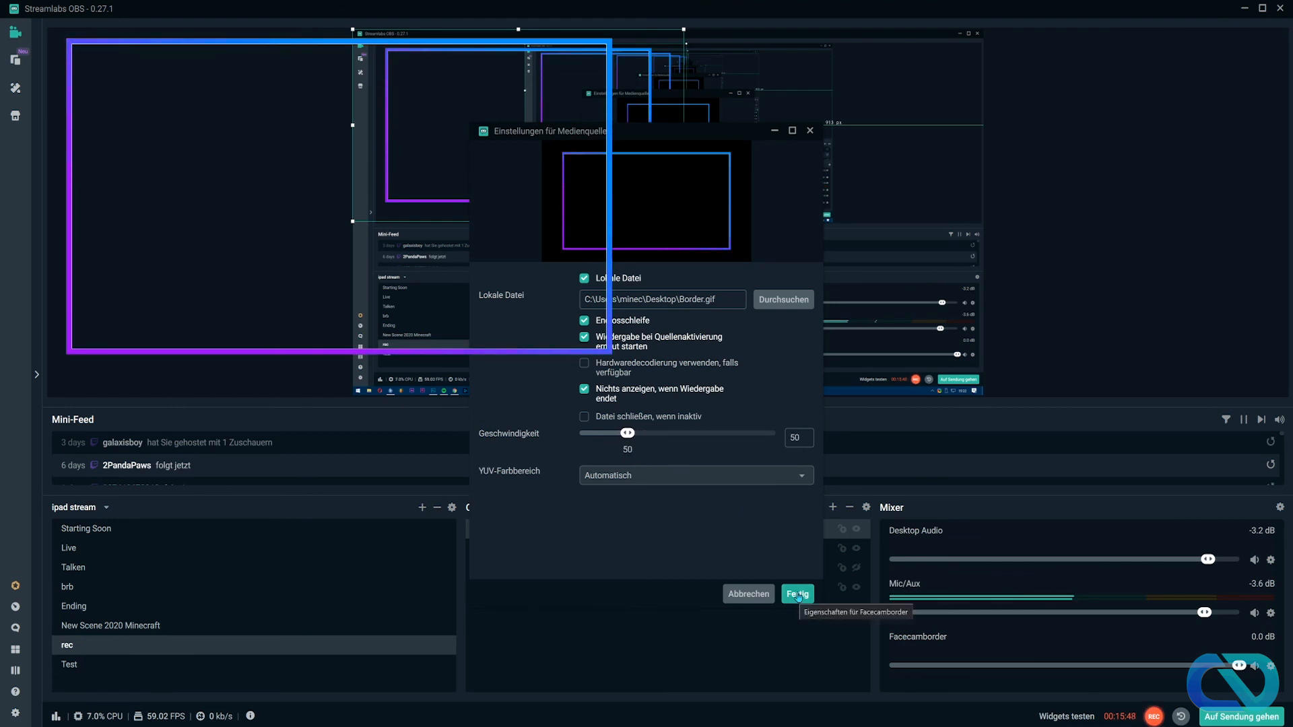
left_click(798, 594)
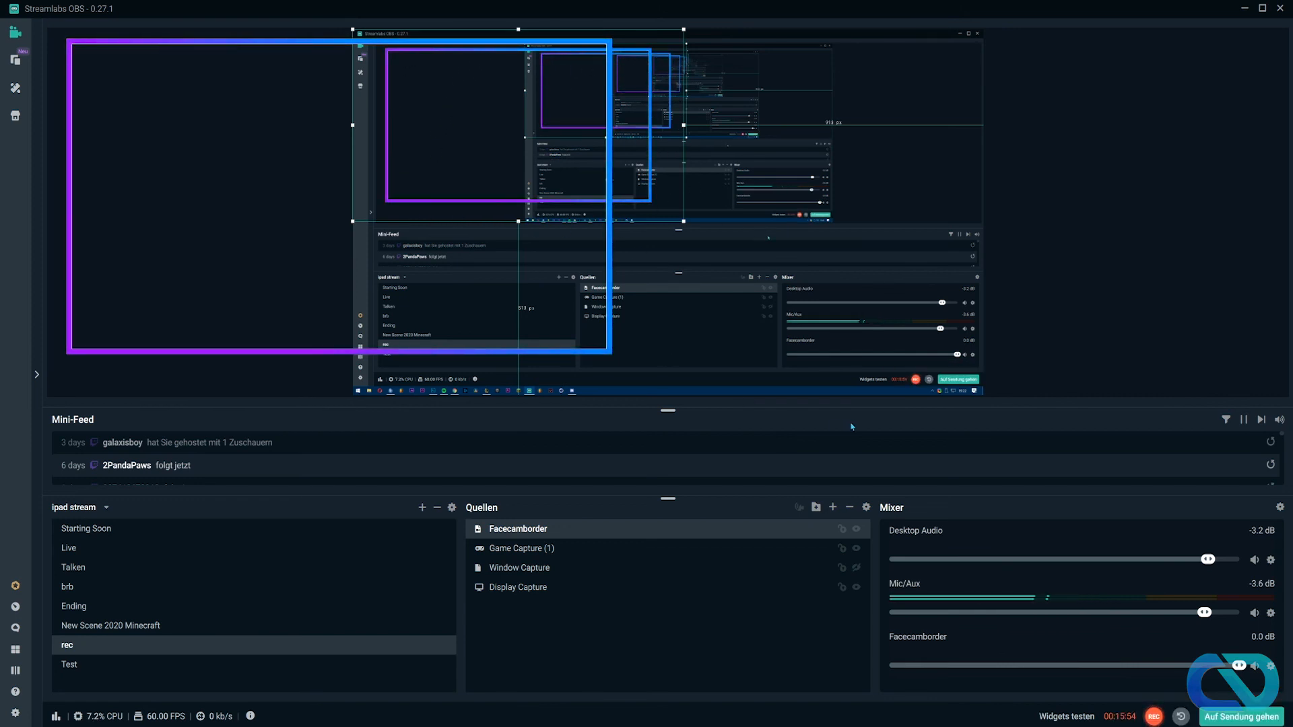
- Move the Facecamborder source to the canvas's lower-left corner and shrink it further to facecam size
left_click_drag(536, 320, 521, 340)
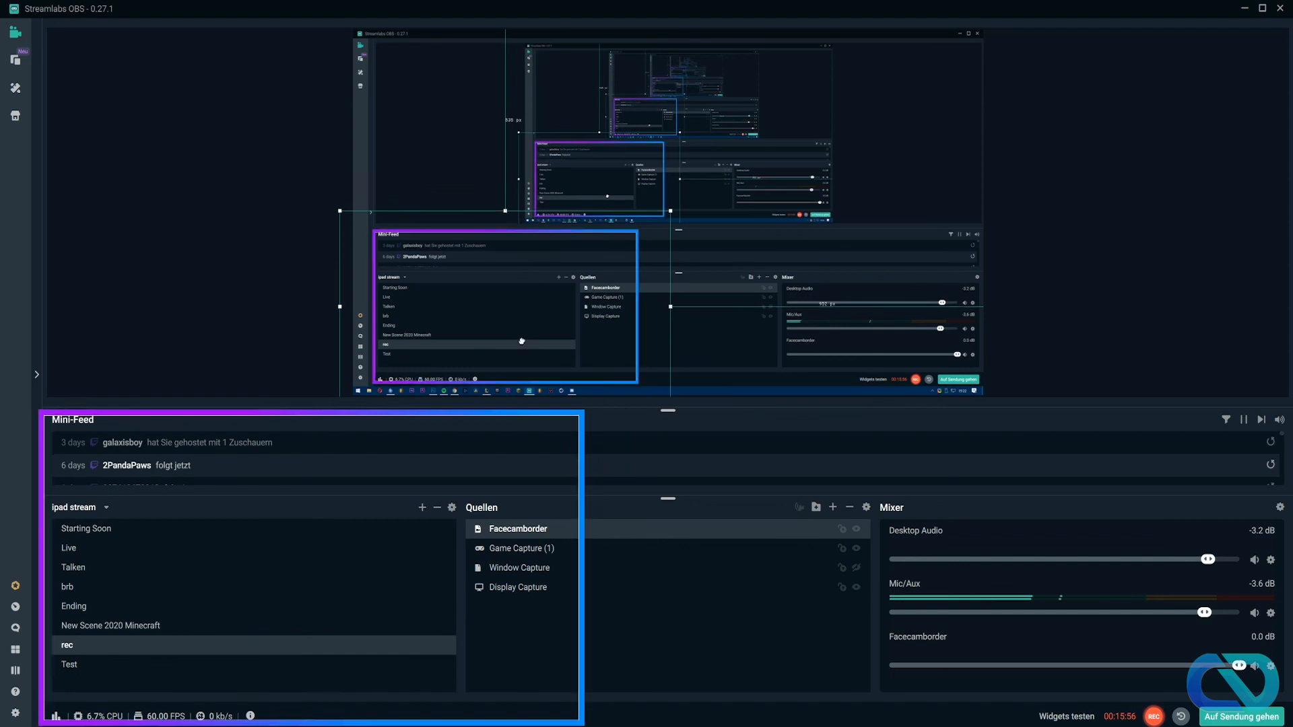
left_click_drag(670, 213, 604, 244)
left_click_drag(508, 340, 516, 335)
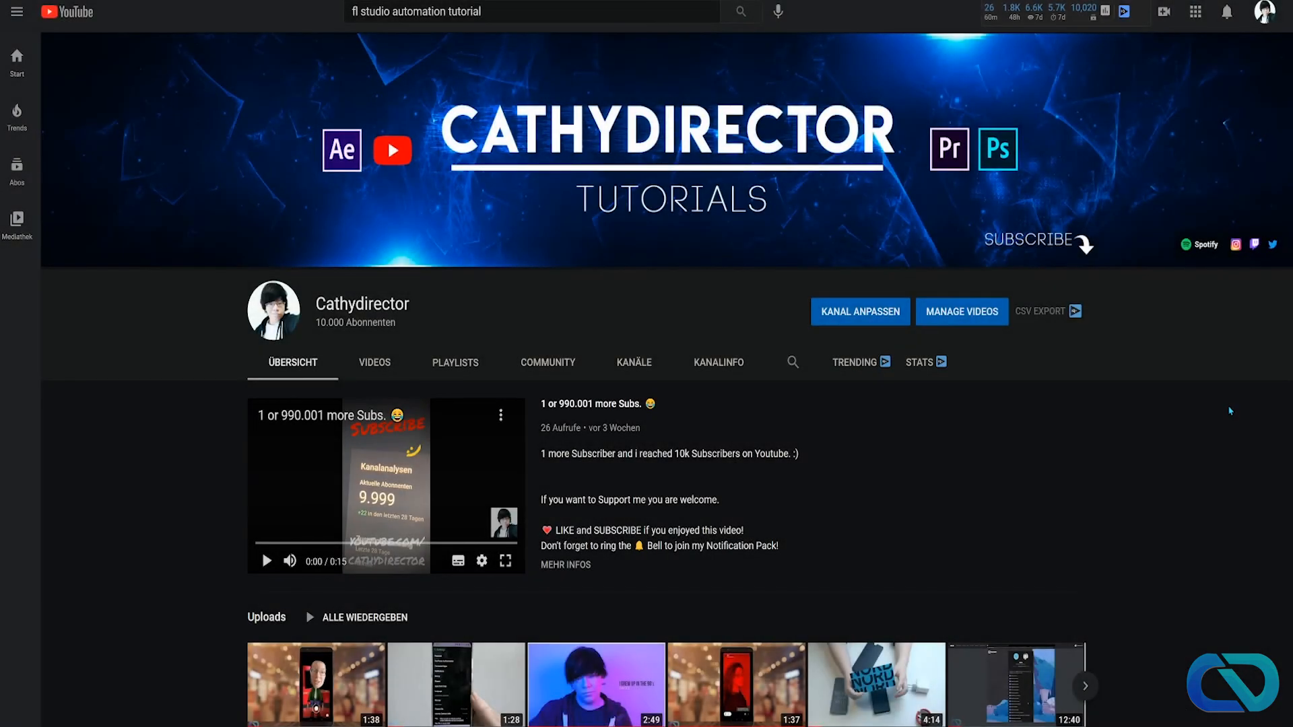
scroll(1230, 411, "down", 3)
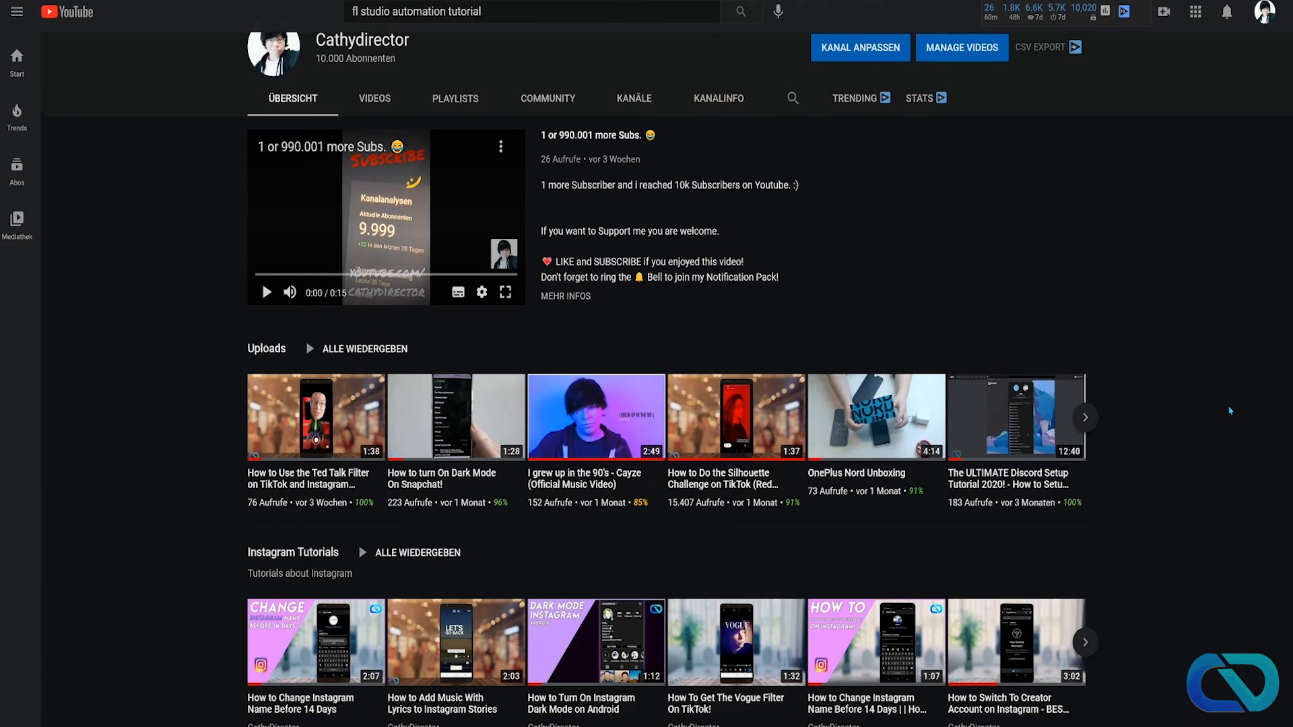
scroll(1230, 411, "down", 4)
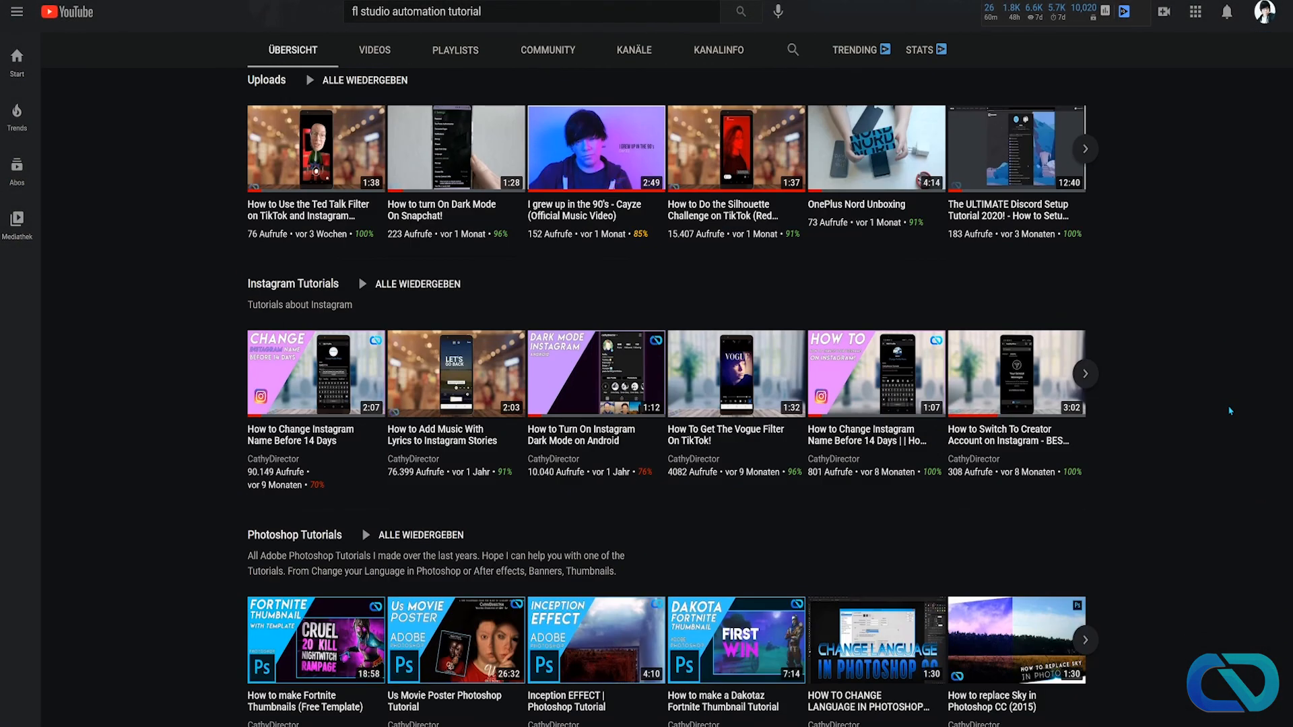
scroll(1230, 411, "down", 5)
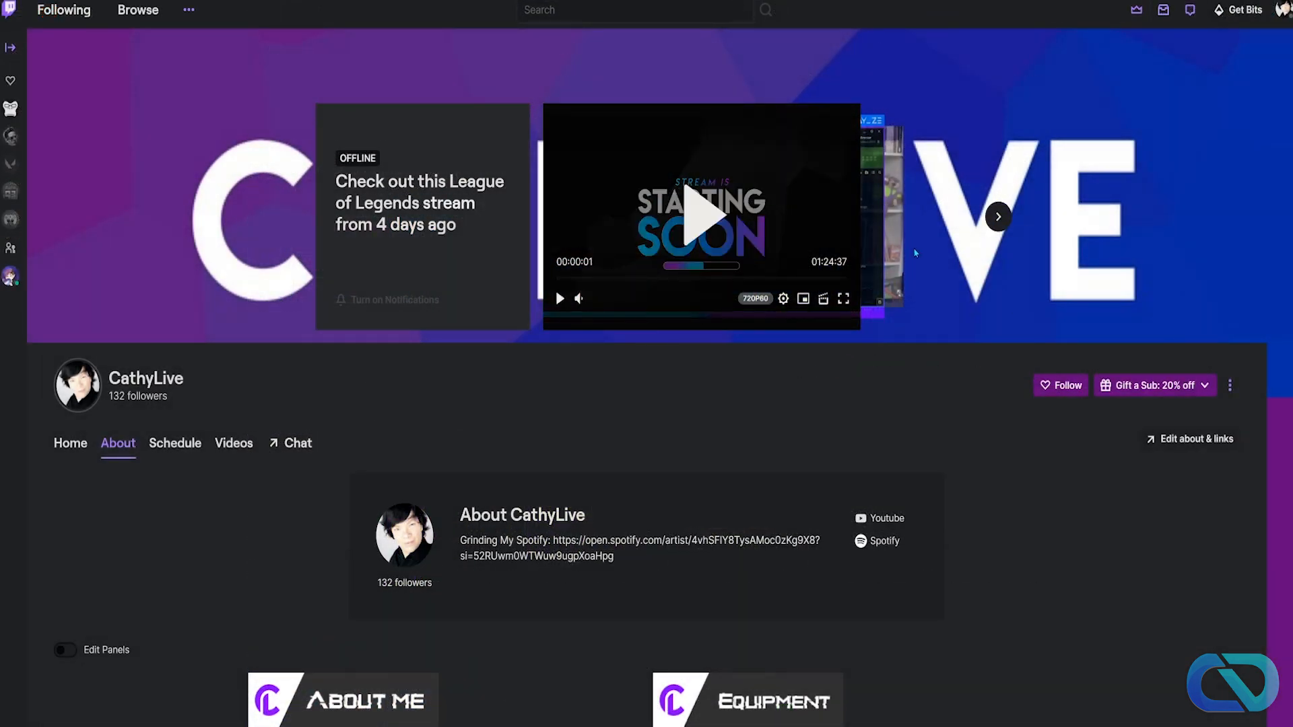
scroll(1126, 465, "down", 1)
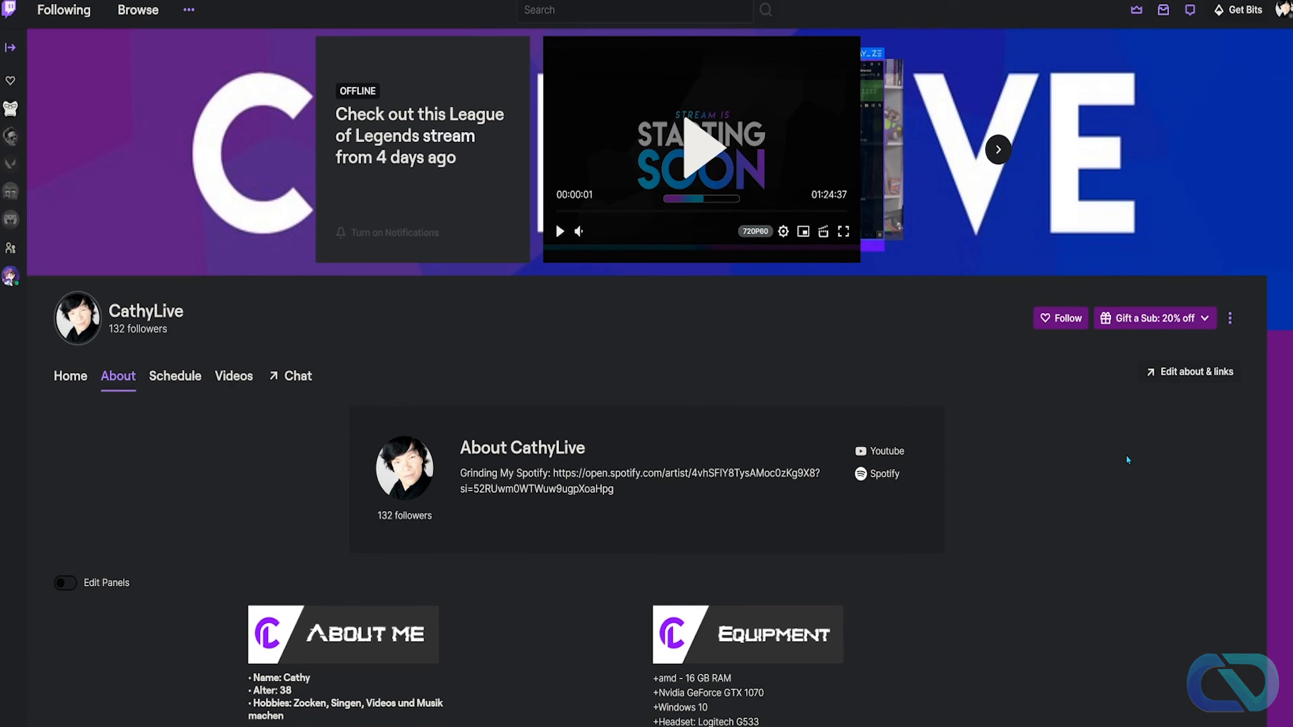
scroll(1128, 460, "up", 1)
scroll(1129, 458, "down", 2)
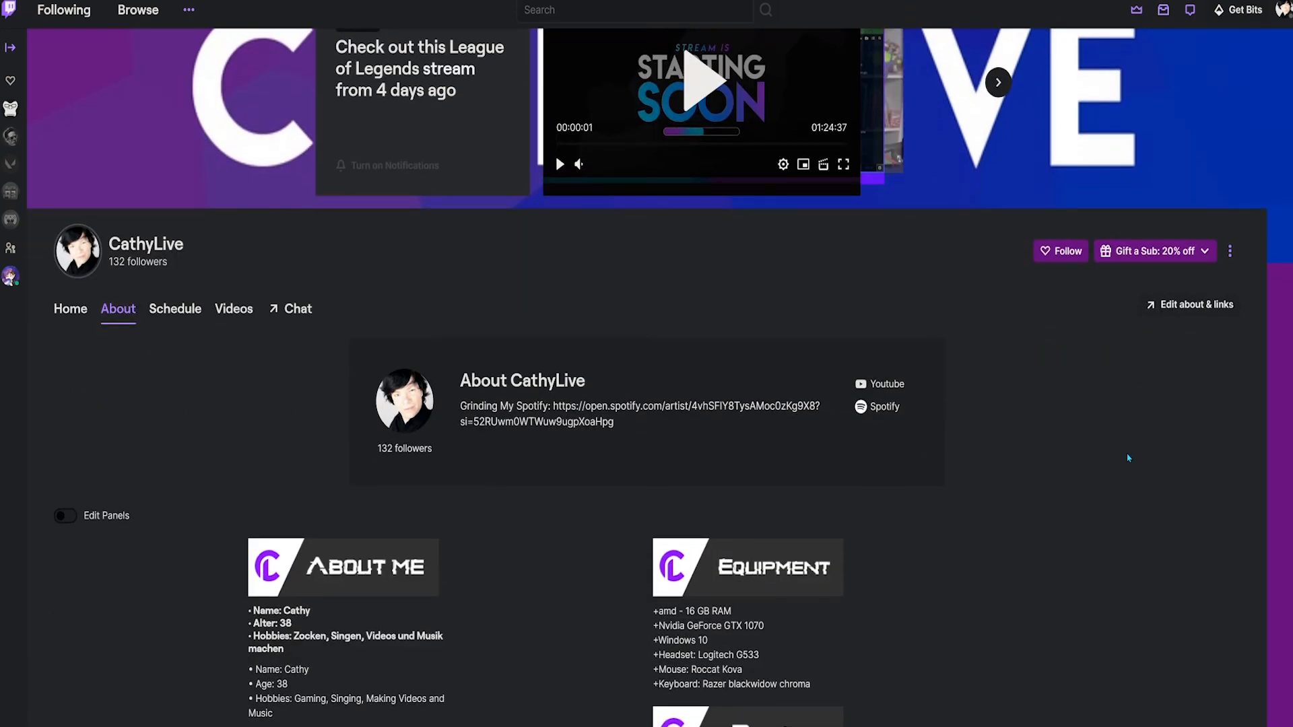